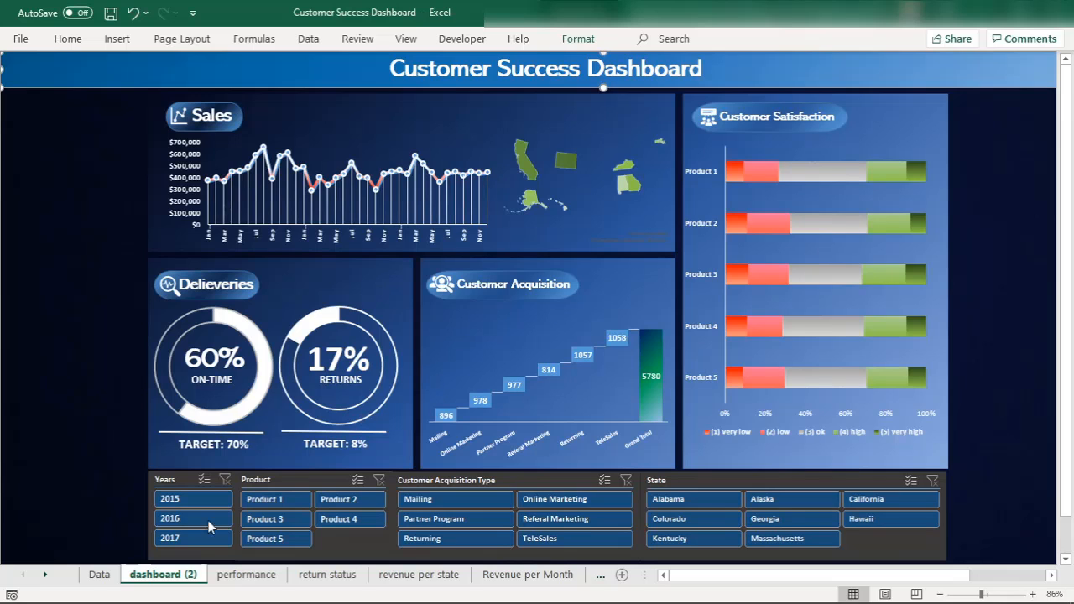
- Examine the Delivery Performance and Return columns on the Data sheet, including the values offered by the Return filter
{"action": "left_click", "coordinate": [320, 577]}
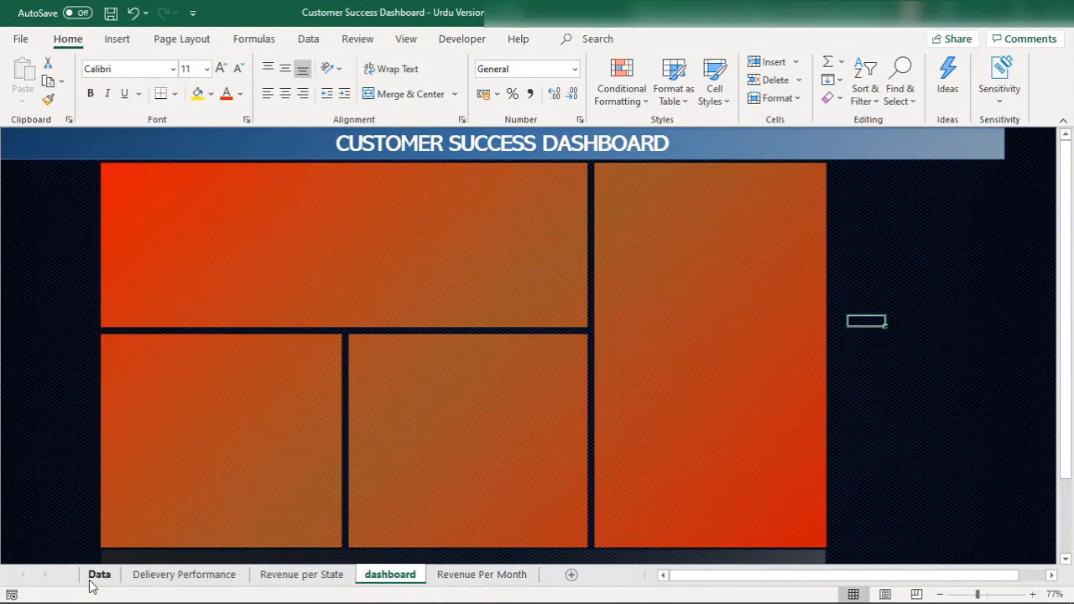
{"action": "left_click", "coordinate": [94, 577]}
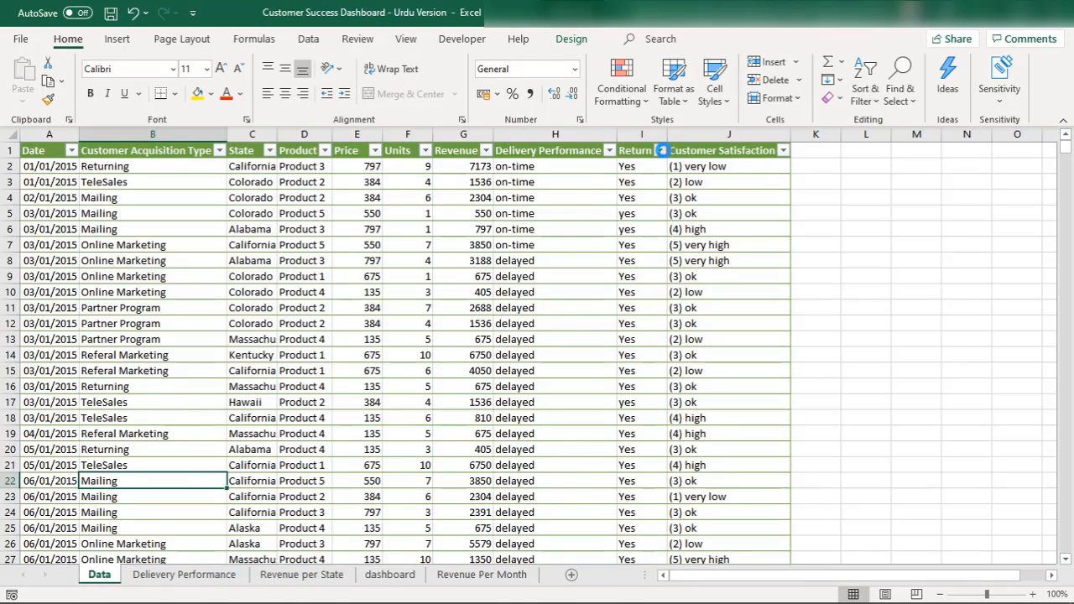
{"action": "left_click", "coordinate": [662, 150]}
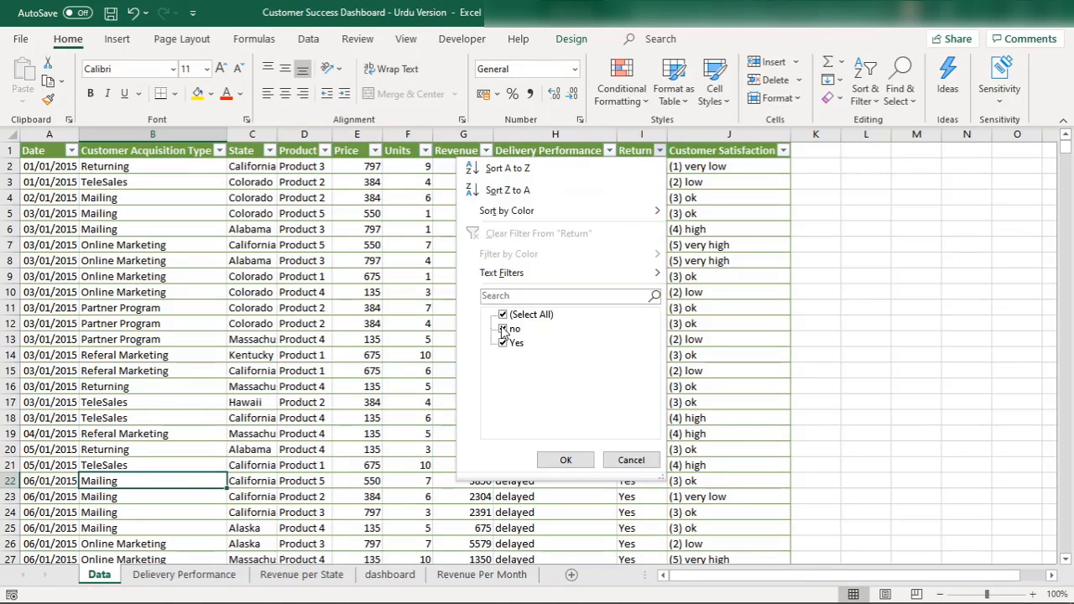
{"action": "left_click", "coordinate": [631, 460]}
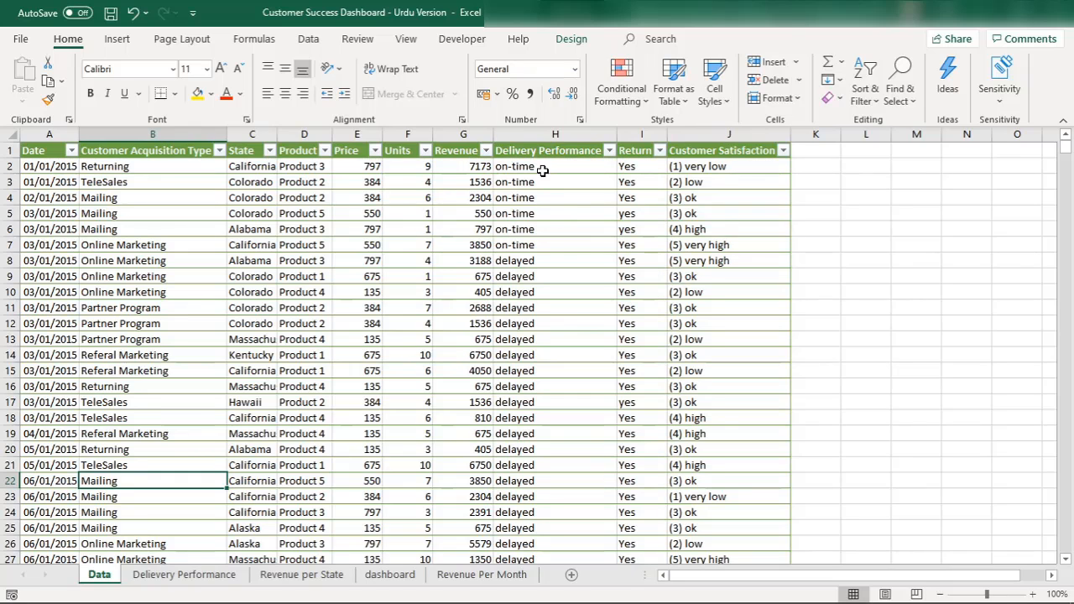
{"action": "left_click", "coordinate": [557, 166]}
{"action": "left_click", "coordinate": [516, 151]}
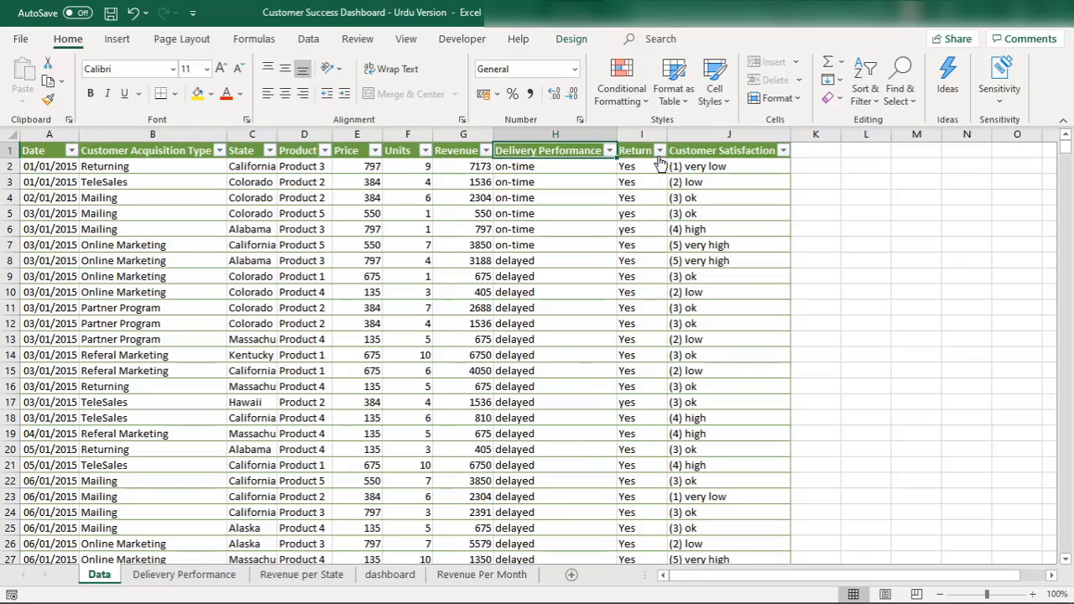
{"action": "left_click", "coordinate": [626, 165]}
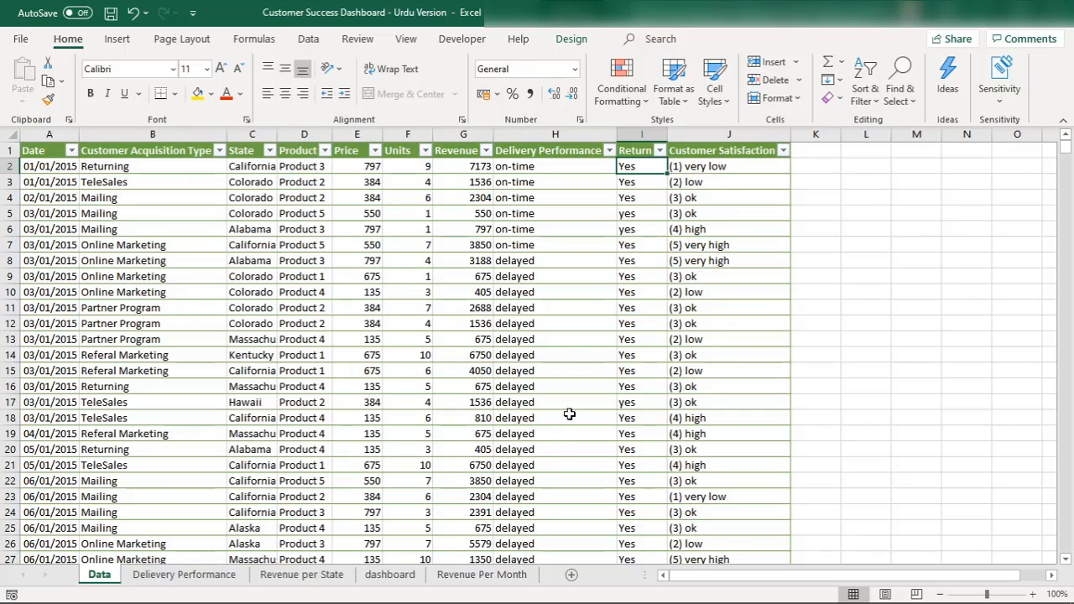
- Add a new worksheet and name it Return Performance
{"action": "mouse_move", "coordinate": [521, 593]}
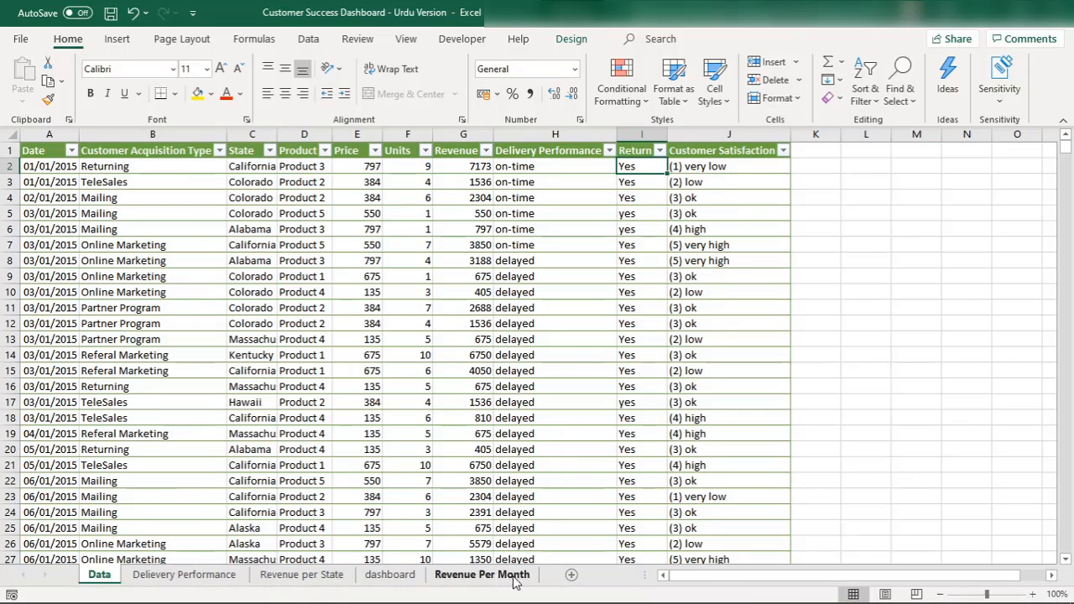
{"action": "left_click", "coordinate": [571, 575]}
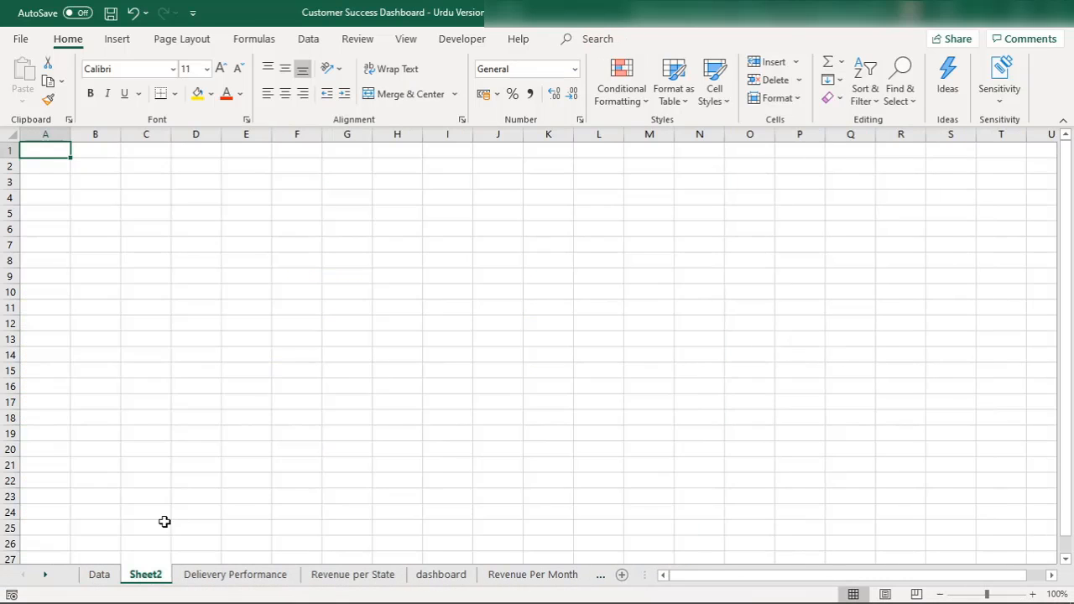
{"action": "double_click", "coordinate": [147, 574]}
{"action": "type", "text": "Return"}
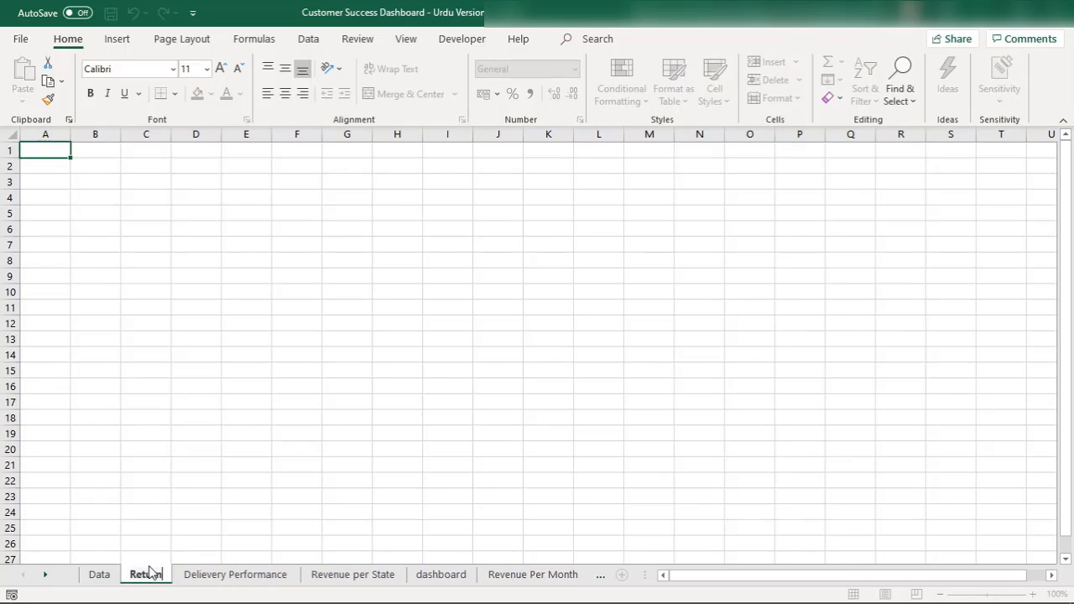
{"action": "type", "text": " Performance"}
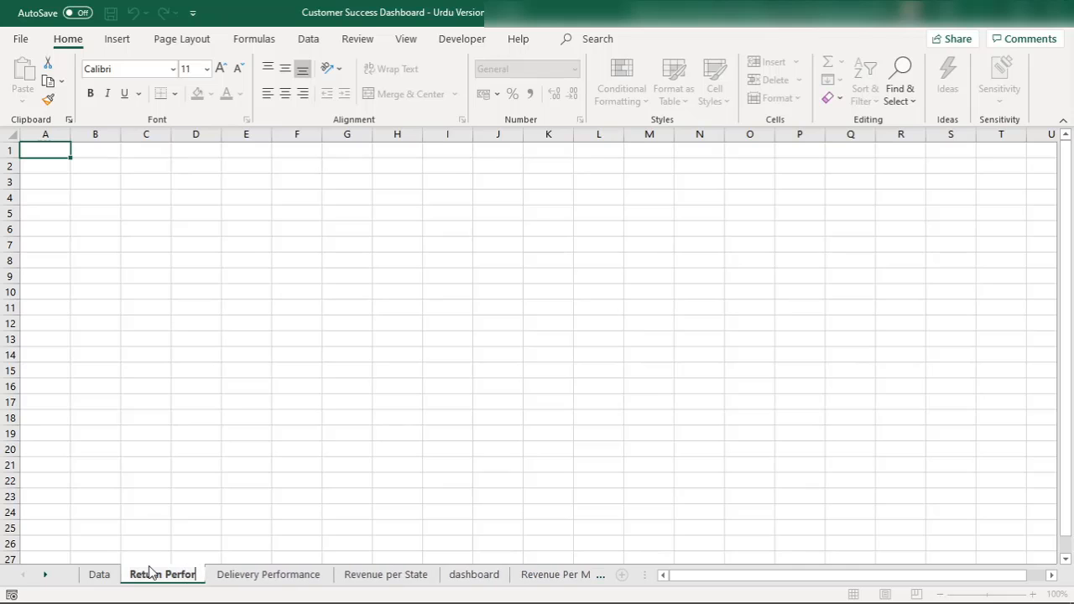
{"action": "key", "text": "Return"}
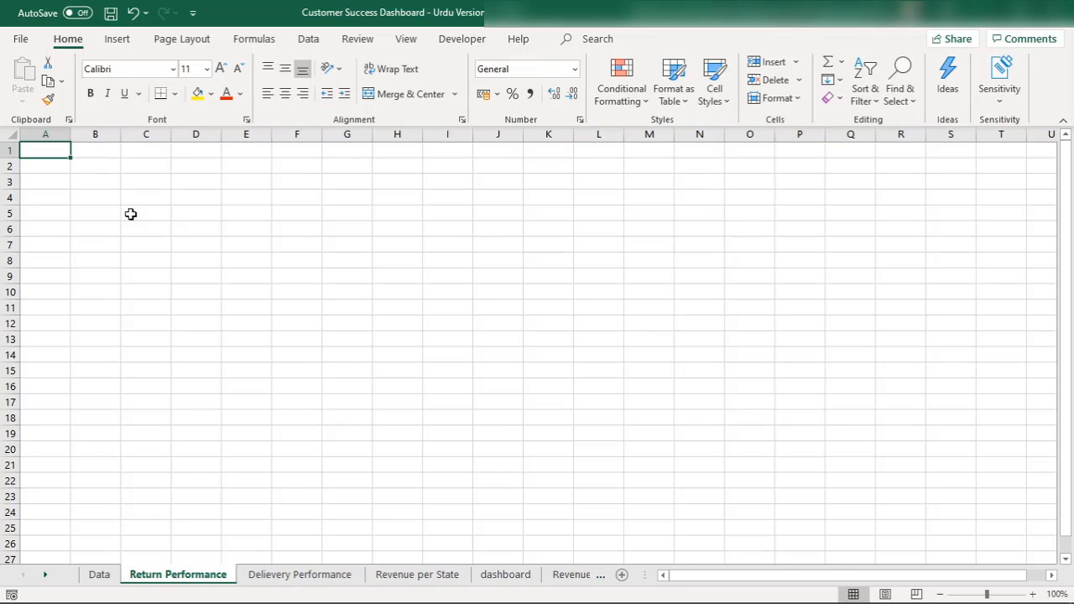
- Create a PivotTable from Sales_Data at cell A1 of the Return Performance sheet, with Return as its row field
{"action": "left_click", "coordinate": [126, 40]}
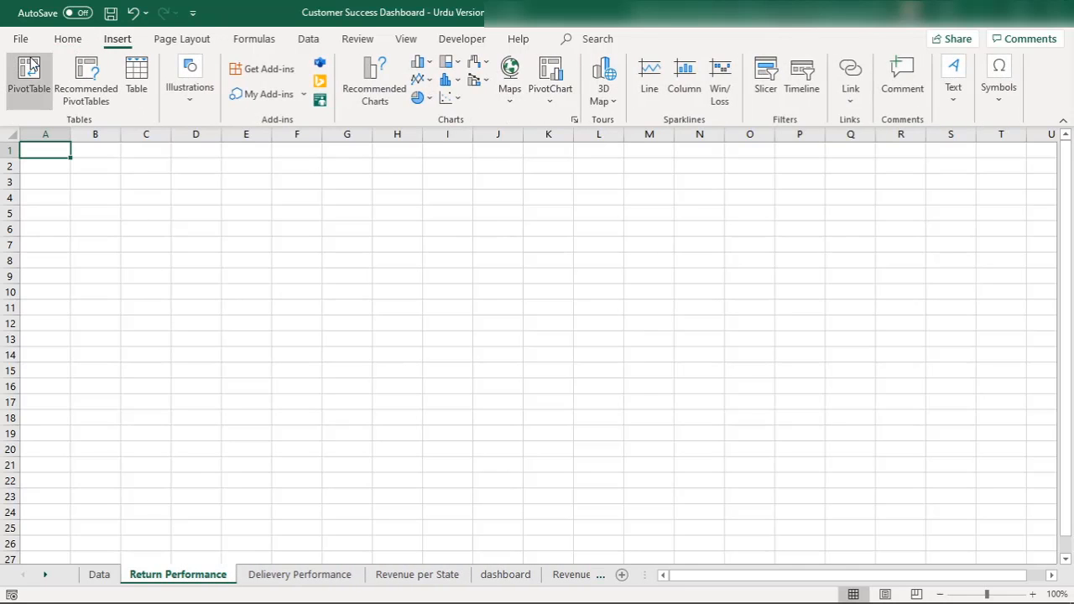
{"action": "left_click", "coordinate": [29, 77]}
{"action": "type", "text": "Sales_Data"}
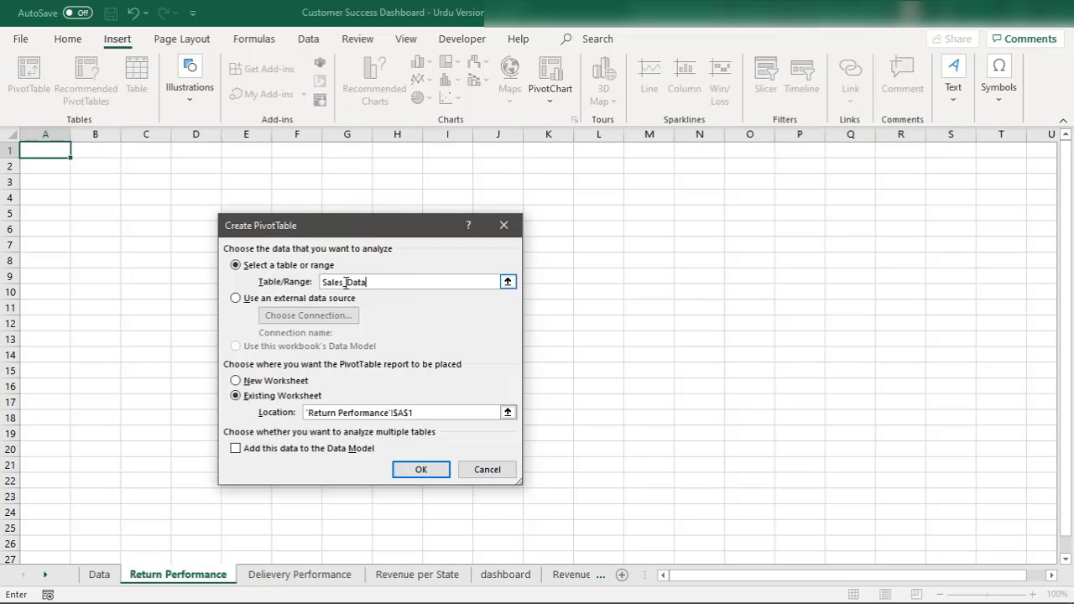
{"action": "key", "text": "Return"}
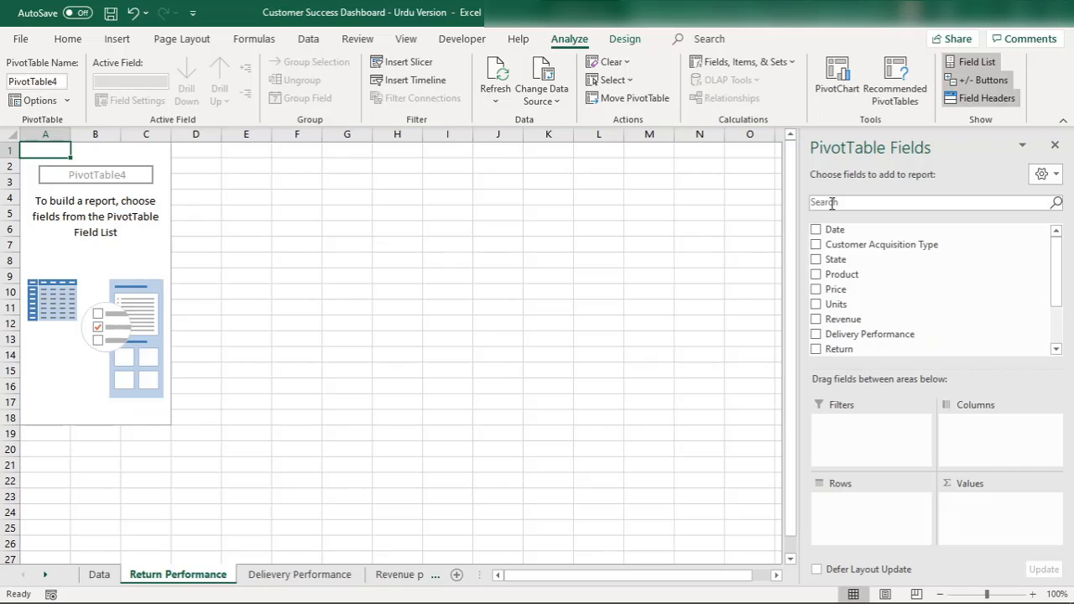
{"action": "left_click", "coordinate": [816, 349]}
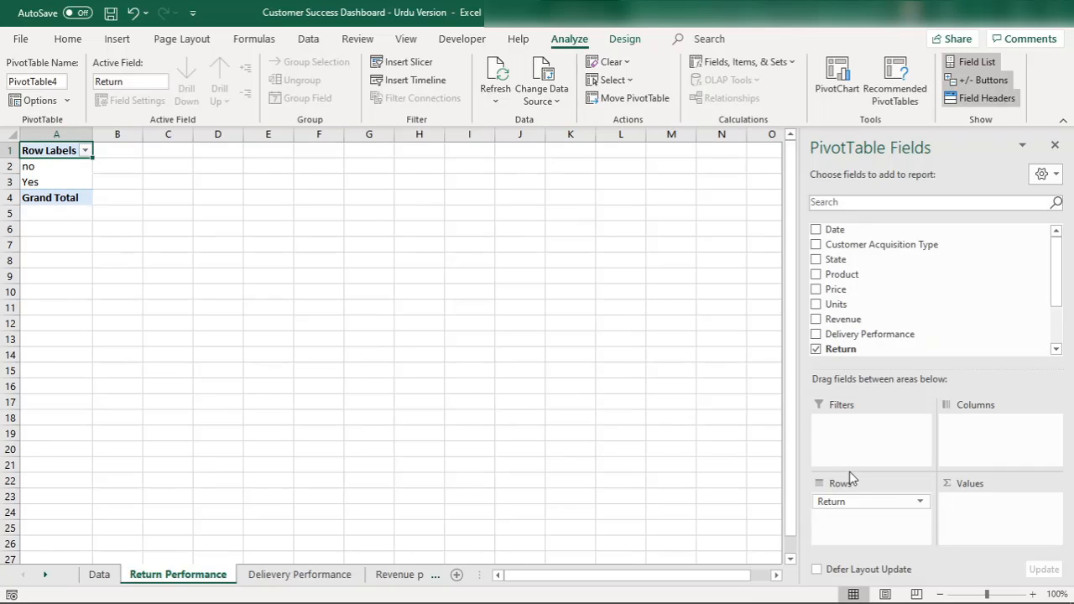
{"action": "left_click", "coordinate": [815, 323]}
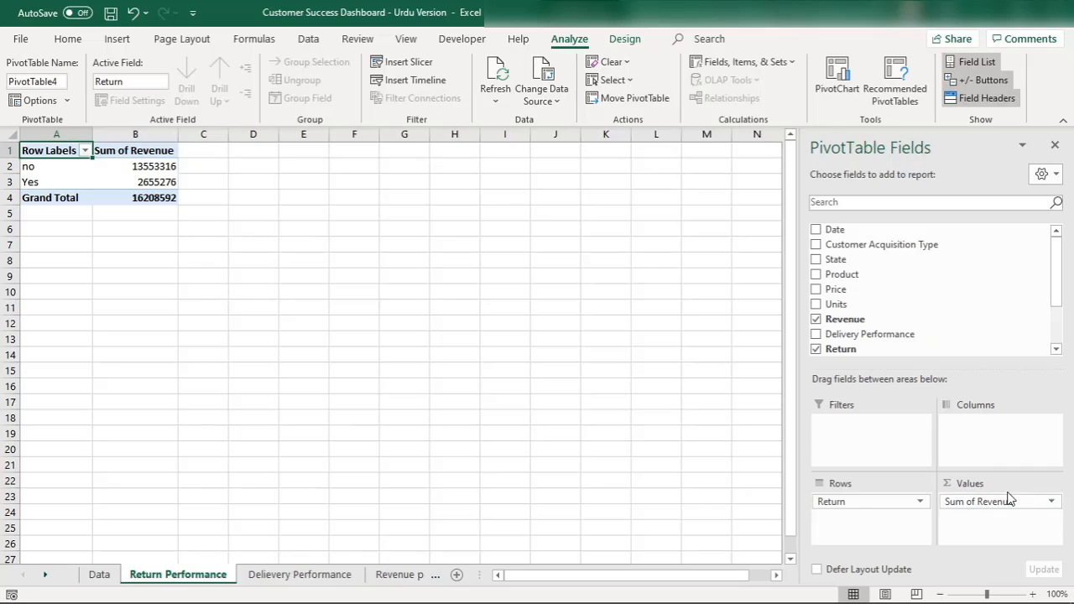
{"action": "left_click", "coordinate": [1050, 501]}
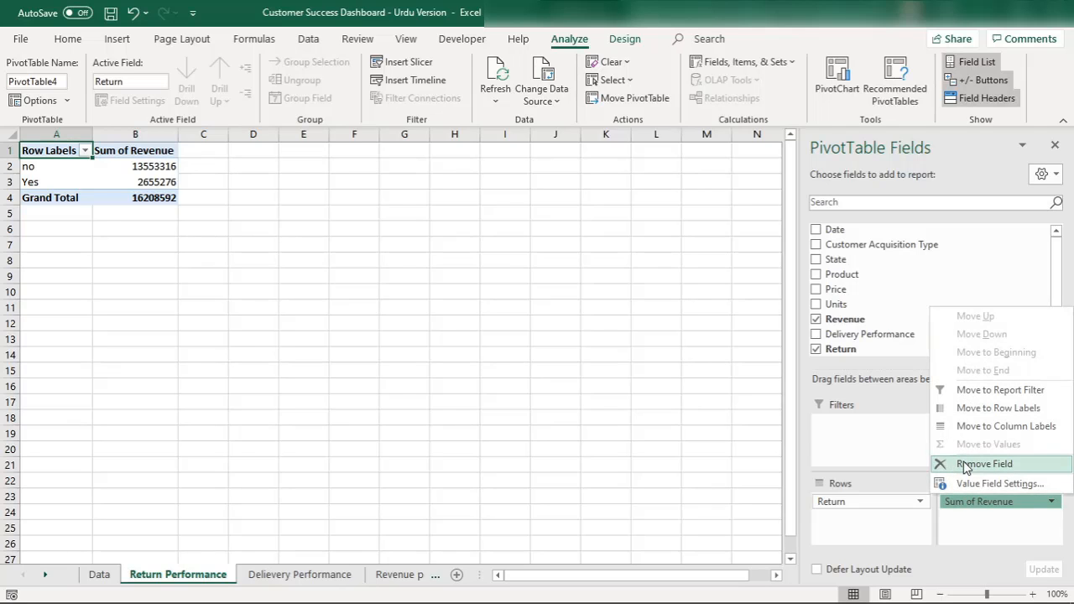
{"action": "left_click", "coordinate": [965, 464]}
- Add a count of Delivery Performance as the PivotTable's values and set its custom name to Count of Returns
{"action": "left_click", "coordinate": [815, 334]}
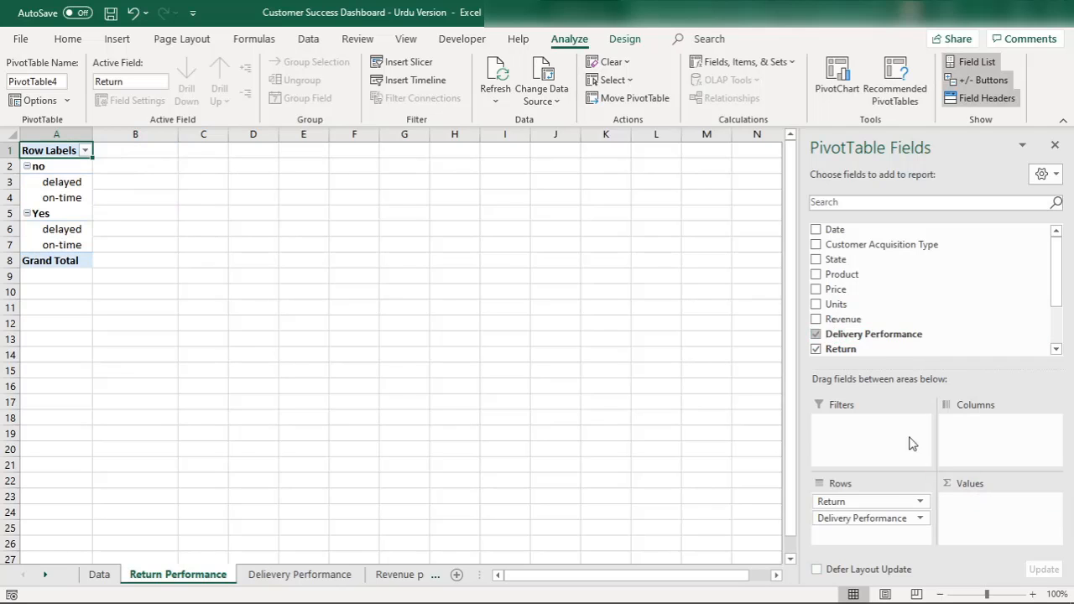
{"action": "left_click_drag", "start_coordinate": [860, 517], "coordinate": [989, 525]}
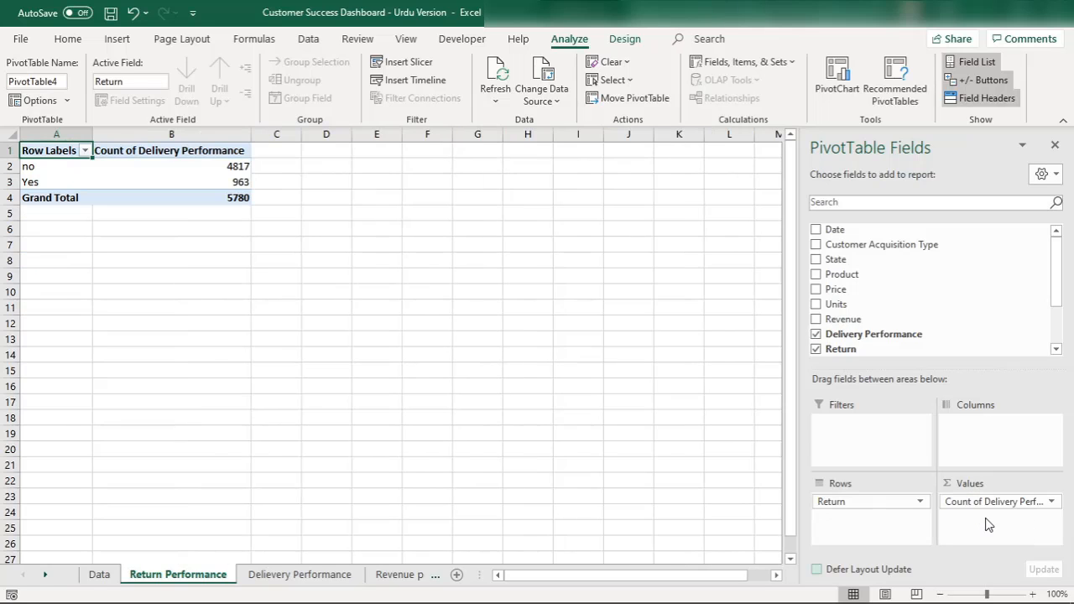
{"action": "left_click", "coordinate": [1054, 502]}
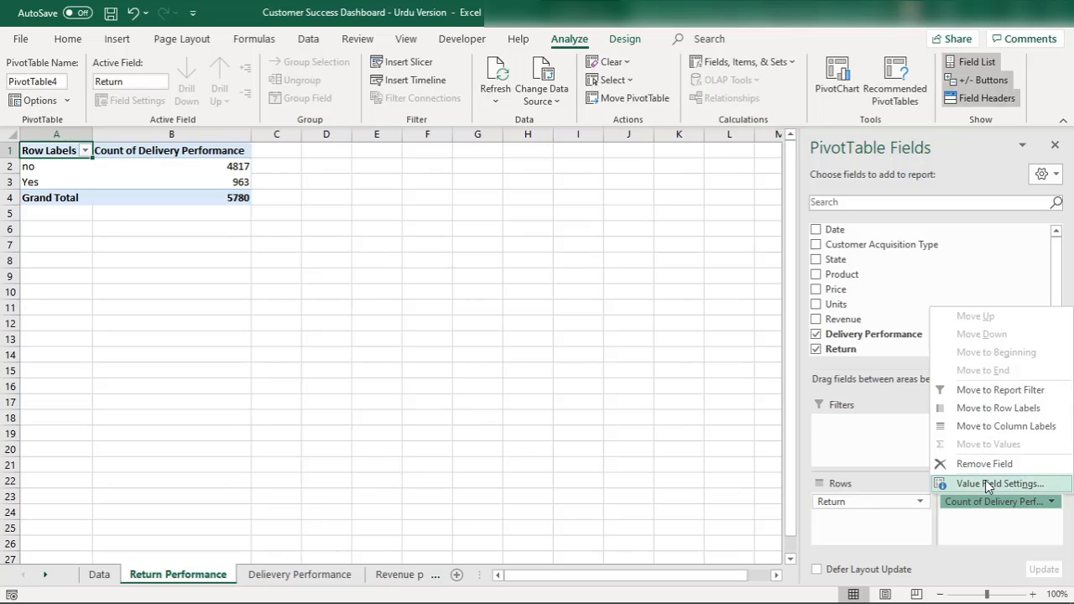
{"action": "left_click", "coordinate": [988, 484]}
{"action": "left_click", "coordinate": [430, 278]}
{"action": "key", "text": "BackSpace"}
{"action": "key", "text": "BackSpace"}
{"action": "key", "text": "BackSpace"}
{"action": "key", "text": "BackSpace"}
{"action": "key", "text": "BackSpace"}
{"action": "key", "text": "BackSpace"}
{"action": "key", "text": "BackSpace"}
{"action": "key", "text": "BackSpace"}
{"action": "key", "text": "BackSpace"}
{"action": "key", "text": "BackSpace"}
{"action": "key", "text": "BackSpace"}
{"action": "key", "text": "BackSpace"}
{"action": "key", "text": "BackSpace"}
{"action": "key", "text": "BackSpace"}
{"action": "key", "text": "BackSpace"}
{"action": "key", "text": "BackSpace"}
{"action": "key", "text": "BackSpace"}
{"action": "key", "text": "BackSpace"}
{"action": "key", "text": "BackSpace"}
{"action": "key", "text": "BackSpace"}
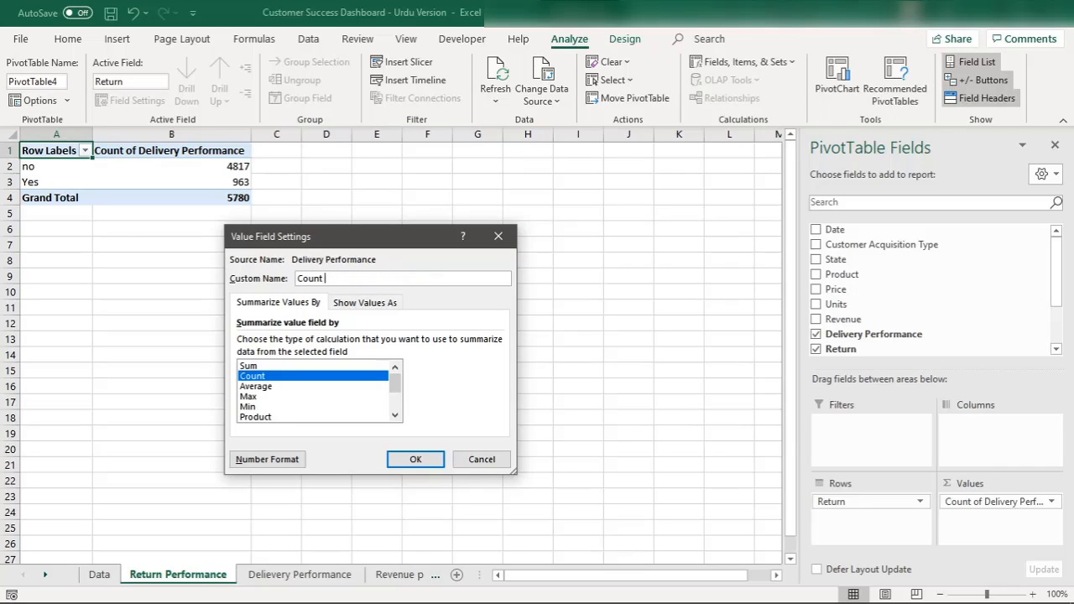
{"action": "type", "text": "of Retunr"}
{"action": "key", "text": "BackSpace"}
{"action": "key", "text": "BackSpace"}
{"action": "type", "text": "rns"}
{"action": "key", "text": "Return"}
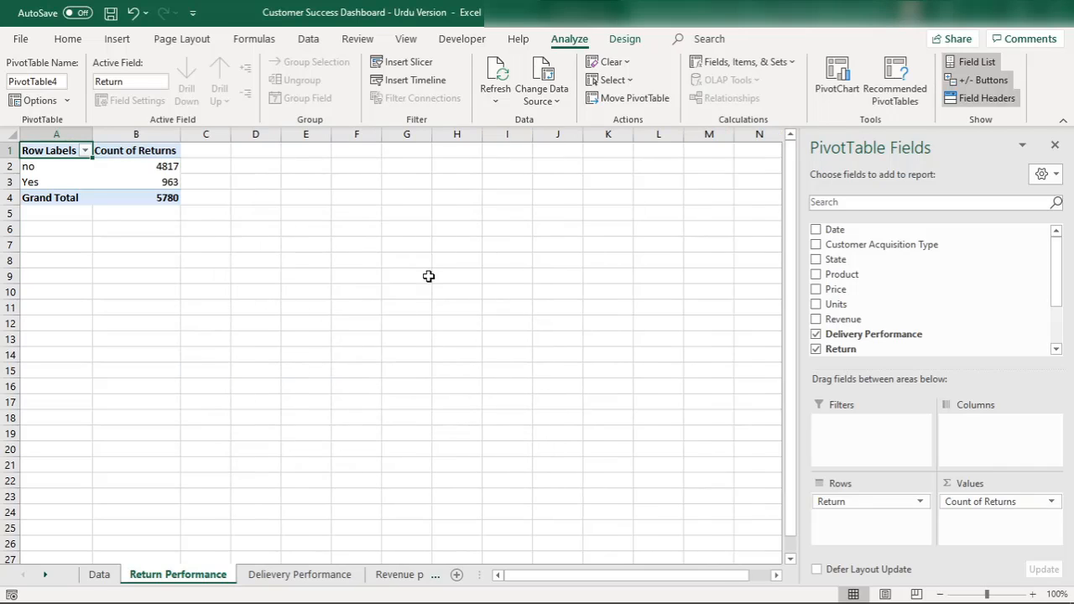
{"action": "left_click", "coordinate": [201, 179]}
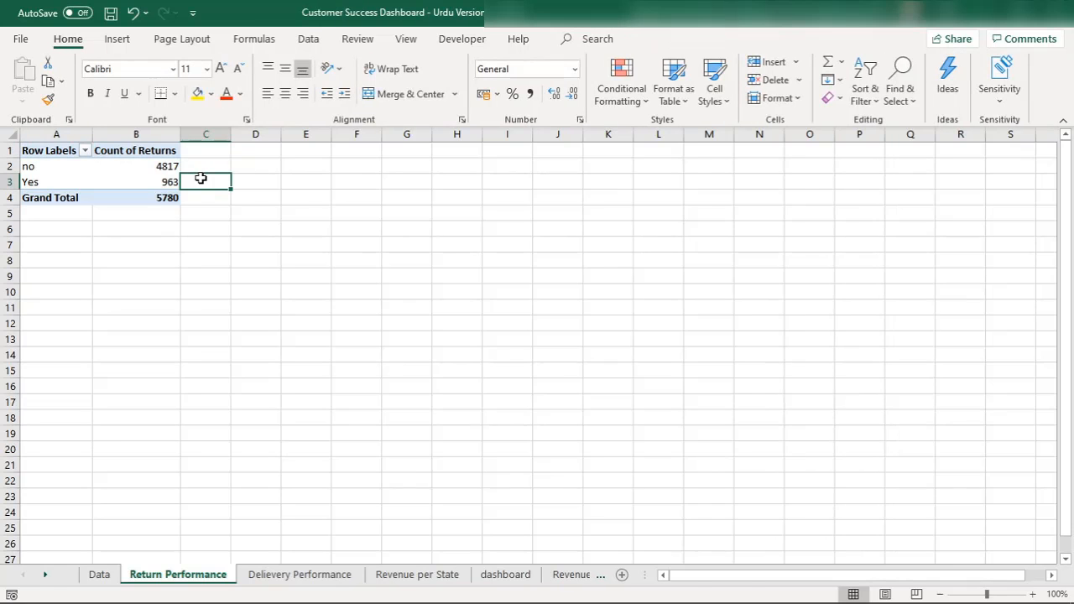
{"action": "left_click", "coordinate": [160, 176]}
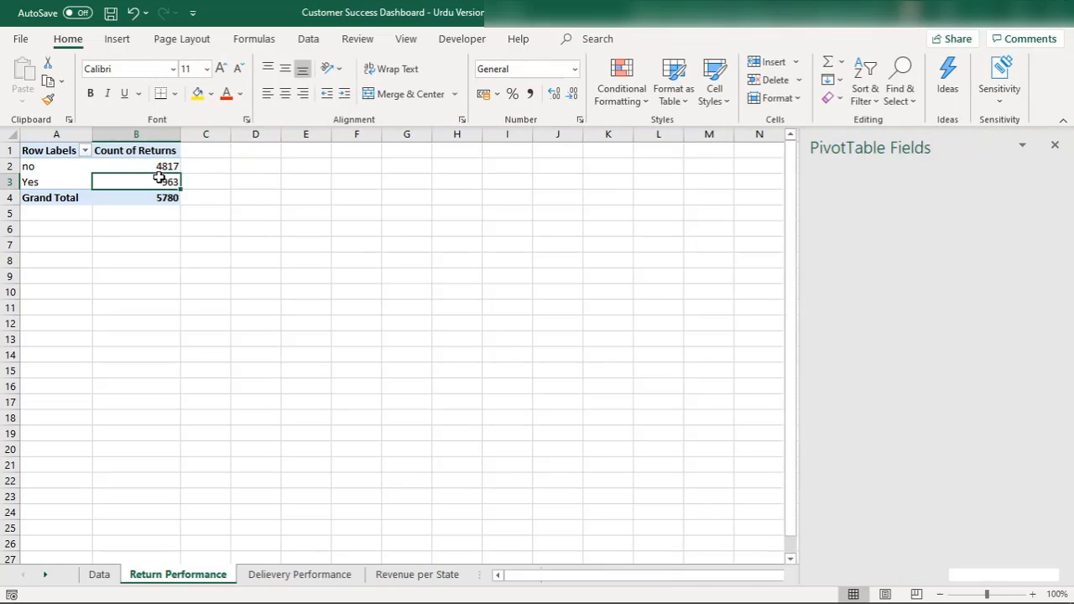
{"action": "key", "text": "Down"}
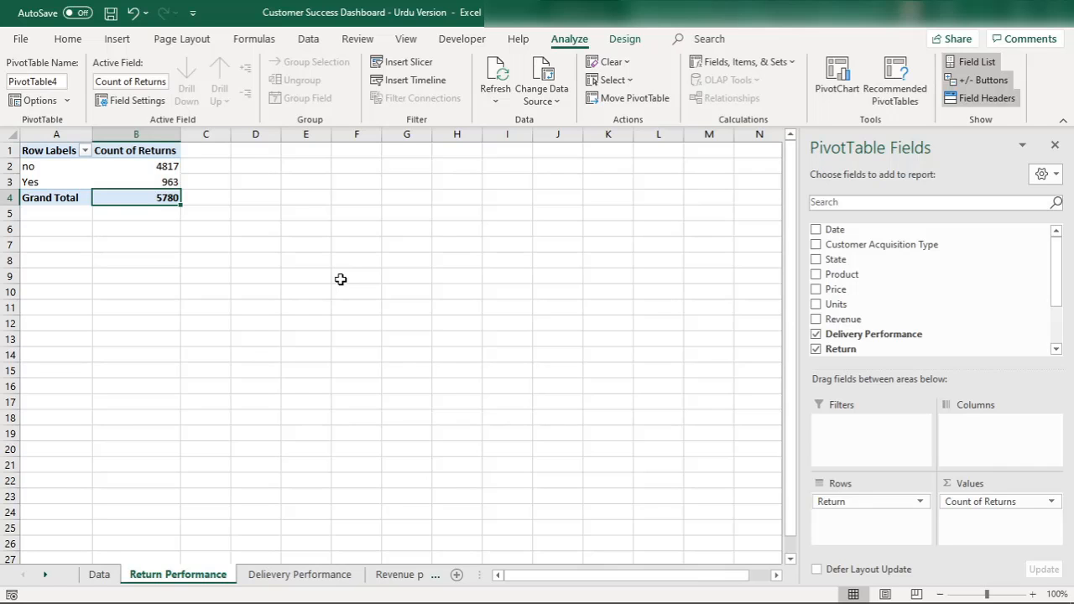
{"action": "key", "text": "Up"}
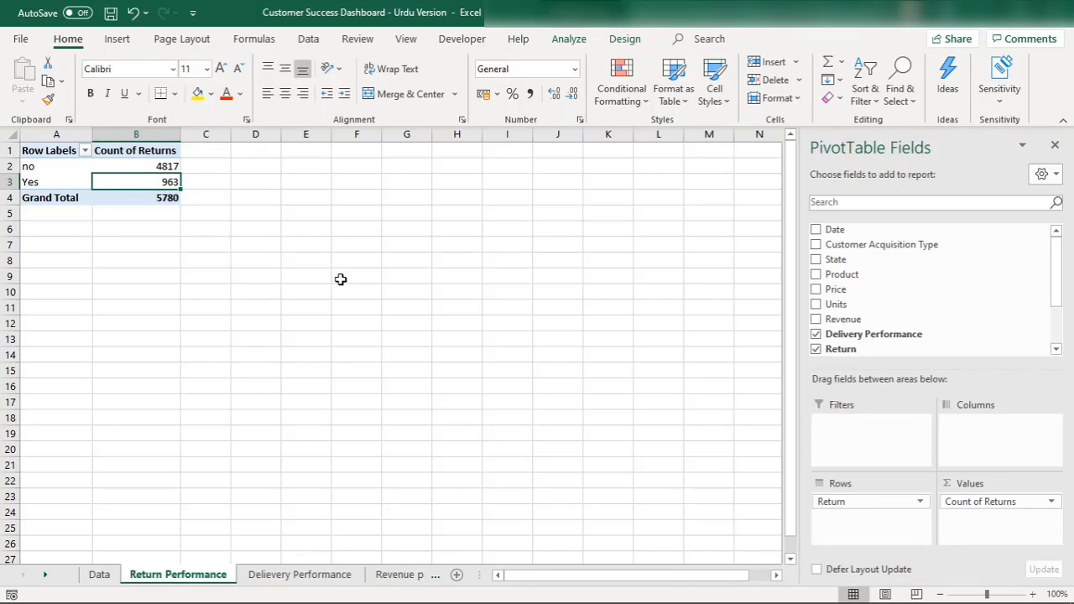
{"action": "key", "text": "Right"}
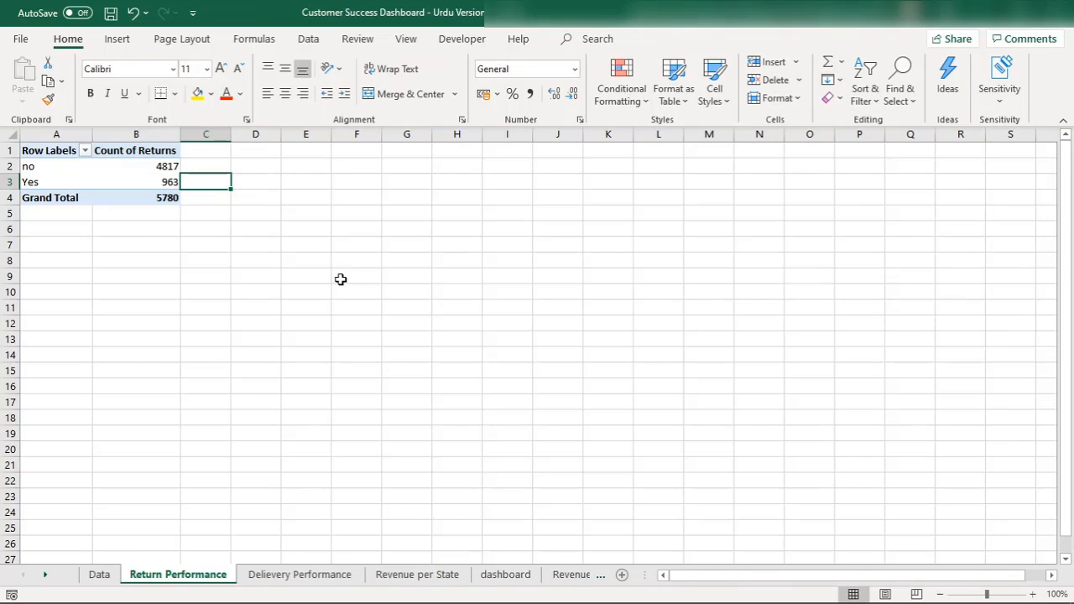
{"action": "key", "text": "Left"}
{"action": "key", "text": "Up"}
{"action": "key", "text": "Down"}
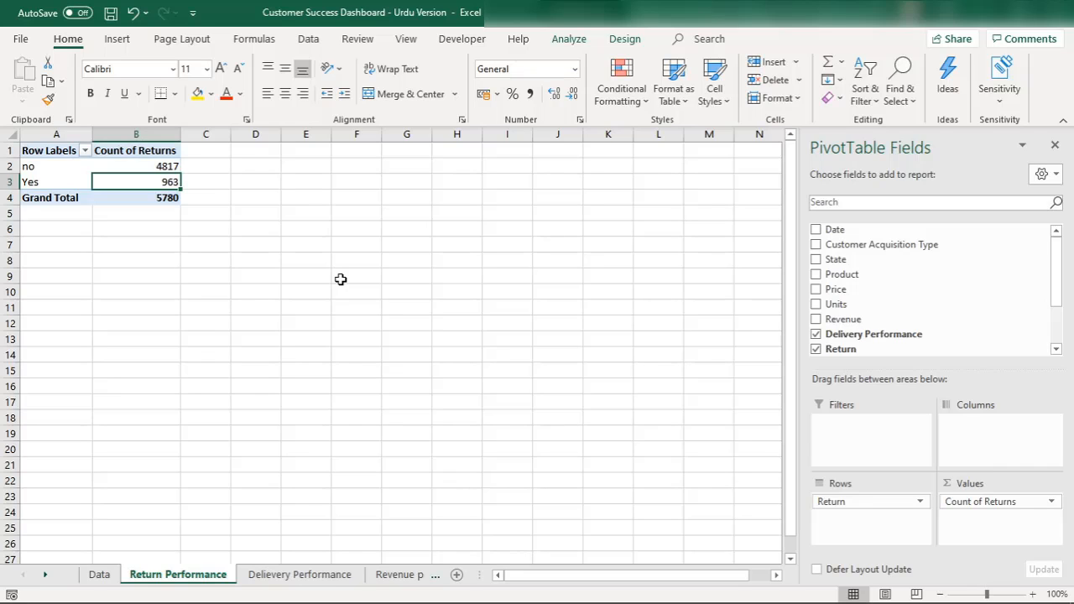
{"action": "key", "text": "Right"}
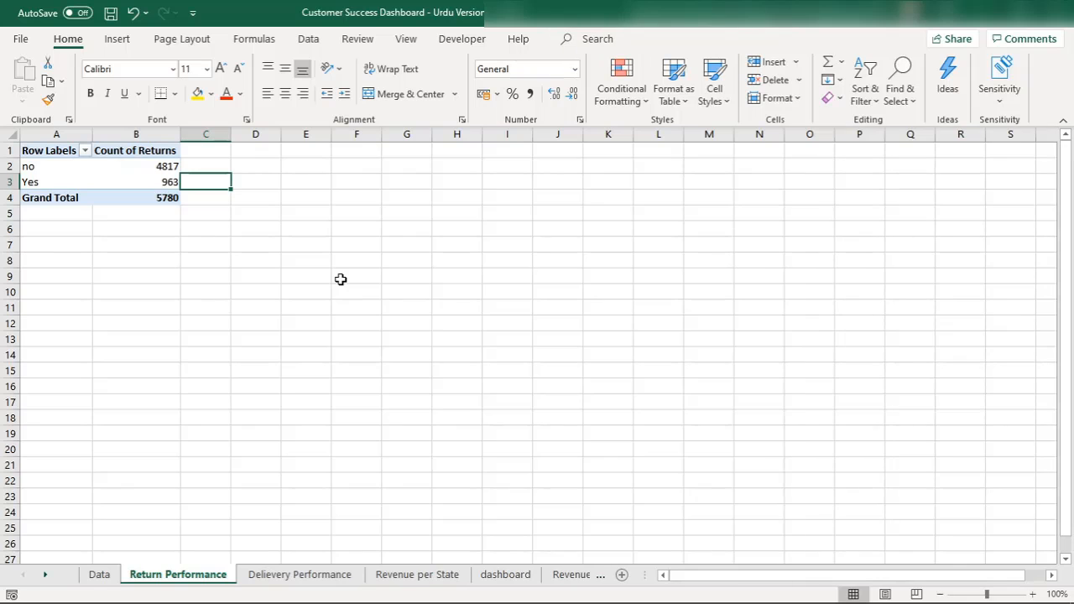
{"action": "key", "text": "Left"}
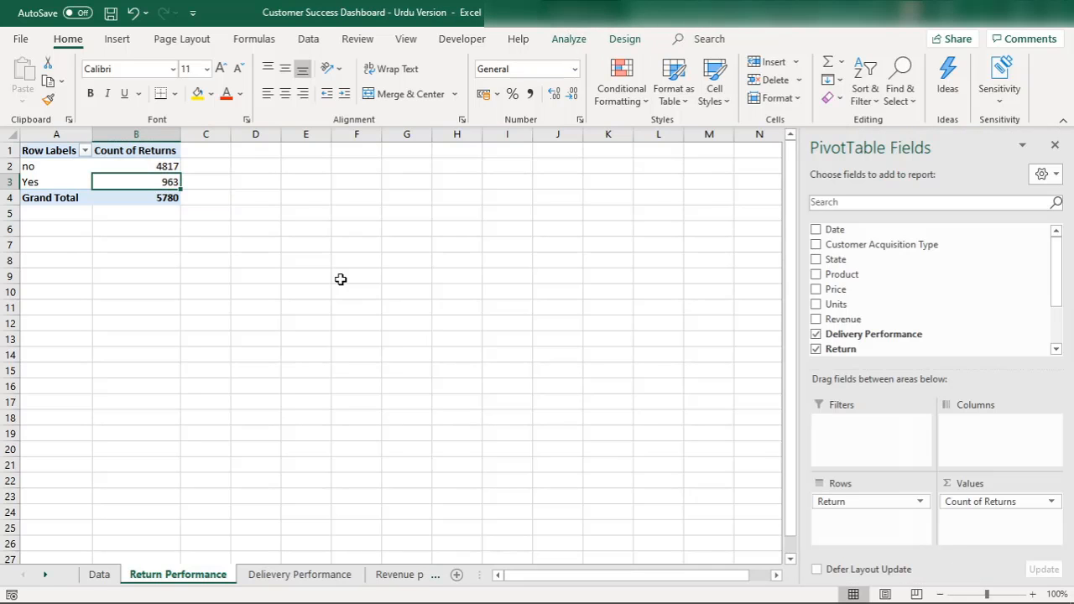
{"action": "key", "text": "Right"}
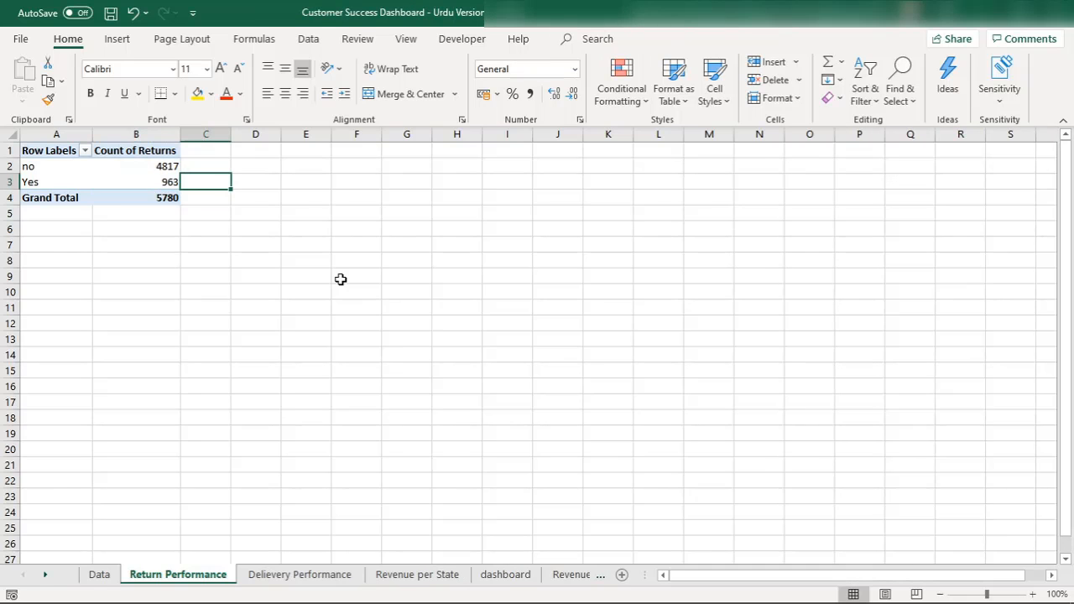
{"action": "key", "text": "Left"}
{"action": "key", "text": "Right"}
{"action": "key", "text": "Left"}
- In cell C3, calculate the return rate by dividing the PivotTable's Yes count by its Grand Total
{"action": "key", "text": "Right"}
{"action": "type", "text": "="}
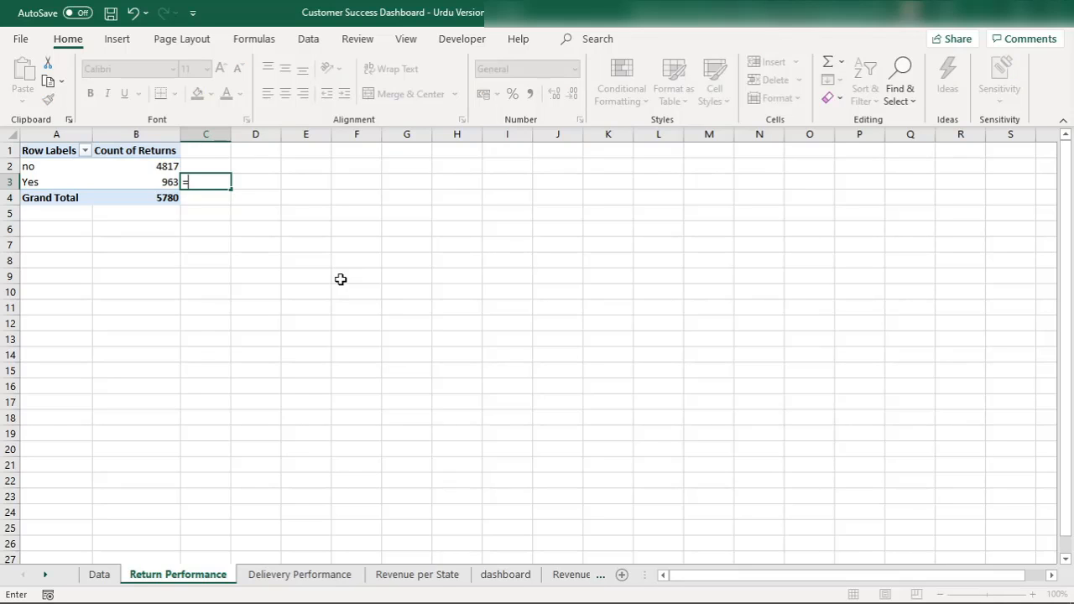
{"action": "key", "text": "BackSpace"}
{"action": "type", "text": "="}
{"action": "left_click", "coordinate": [160, 183]}
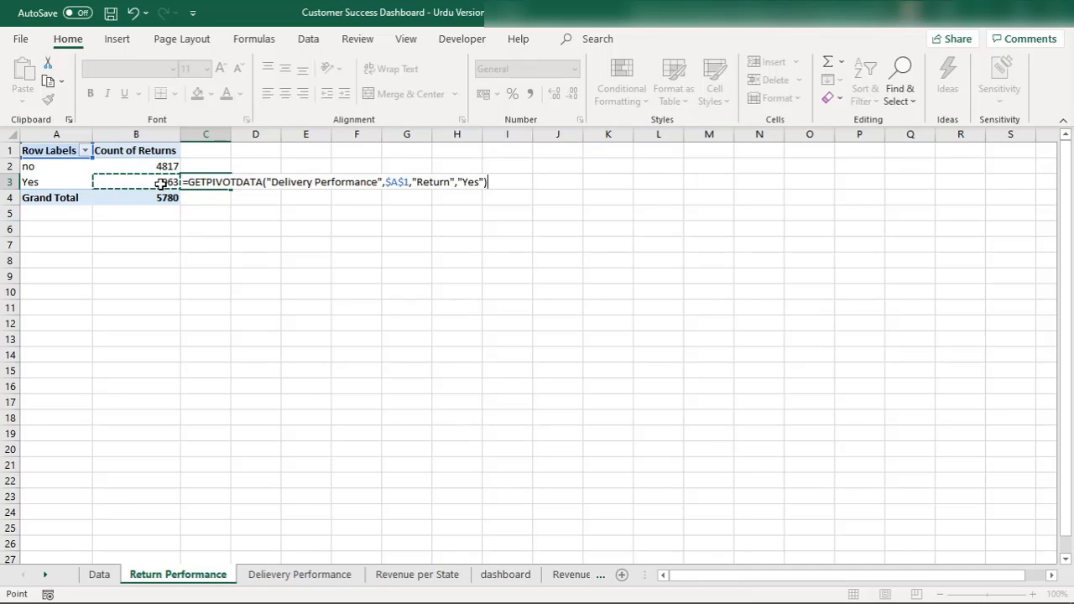
{"action": "type", "text": "/"}
{"action": "left_click", "coordinate": [153, 200]}
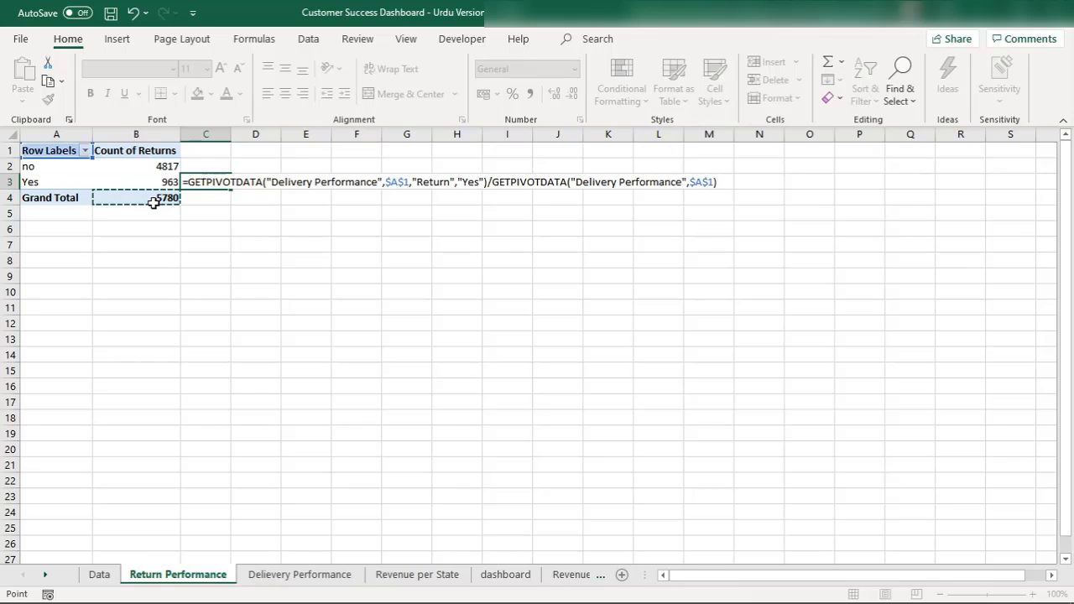
{"action": "key", "text": "Return"}
{"action": "left_click", "coordinate": [211, 181]}
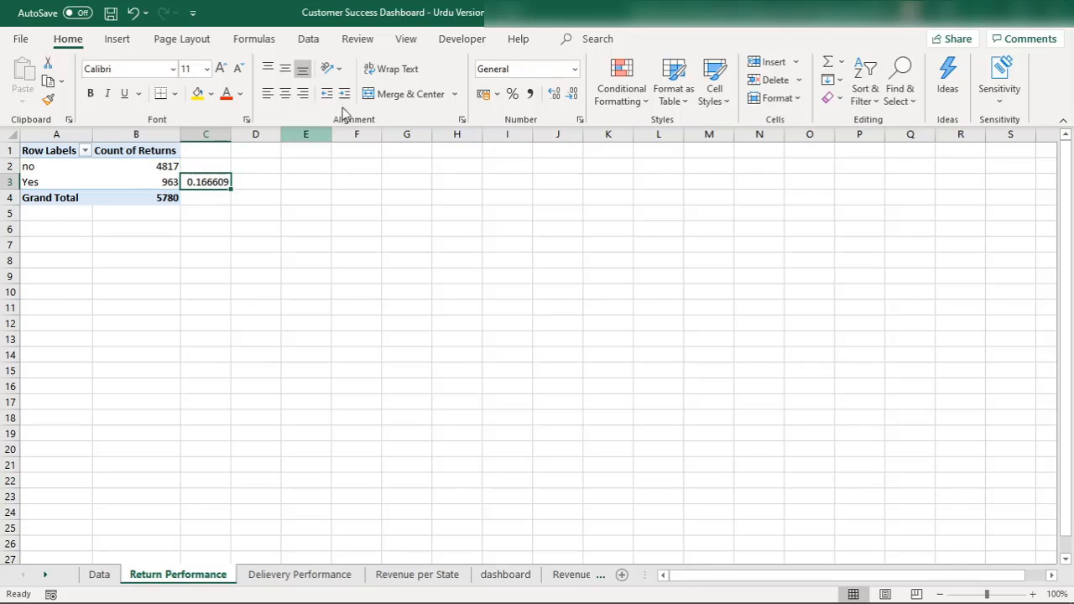
- Format the return rate in cell C3 as a percentage
{"action": "left_click", "coordinate": [513, 95]}
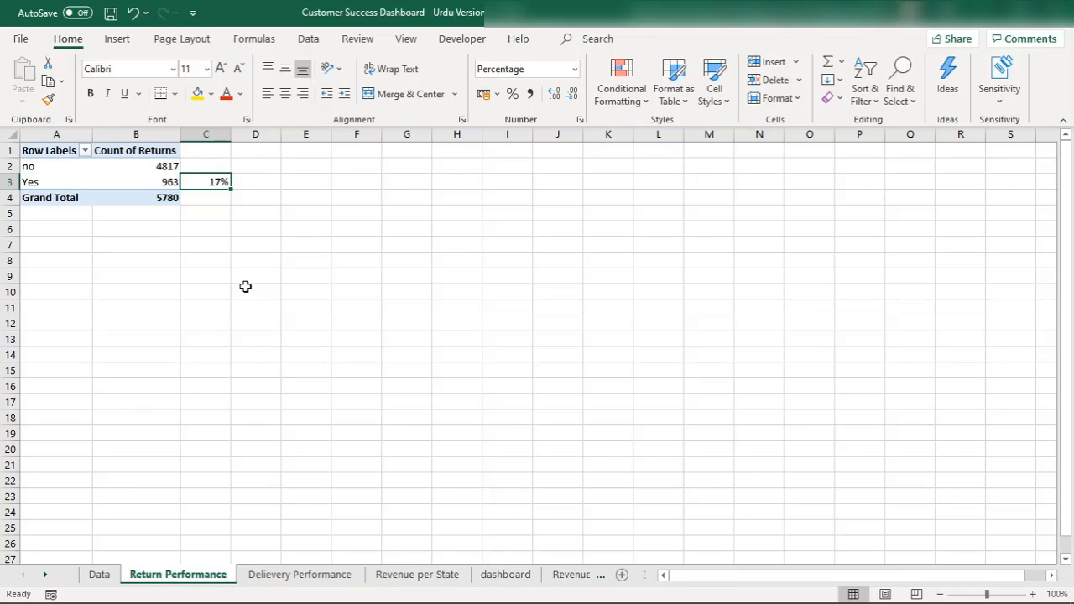
- Insert a doughnut PivotChart based on the Count of Returns PivotTable
{"action": "left_click", "coordinate": [117, 40]}
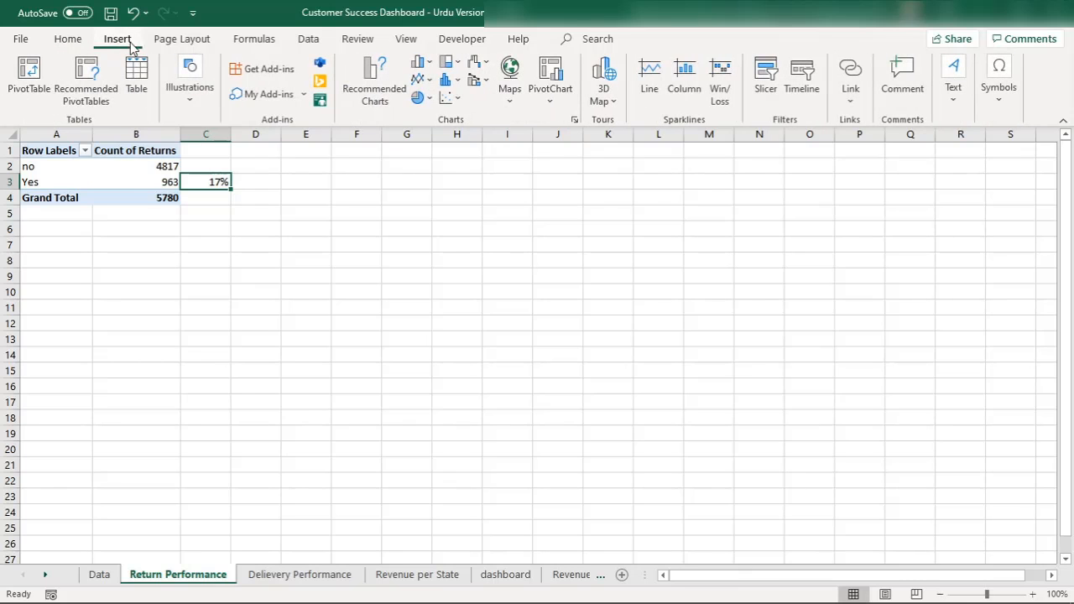
{"action": "left_click", "coordinate": [59, 153]}
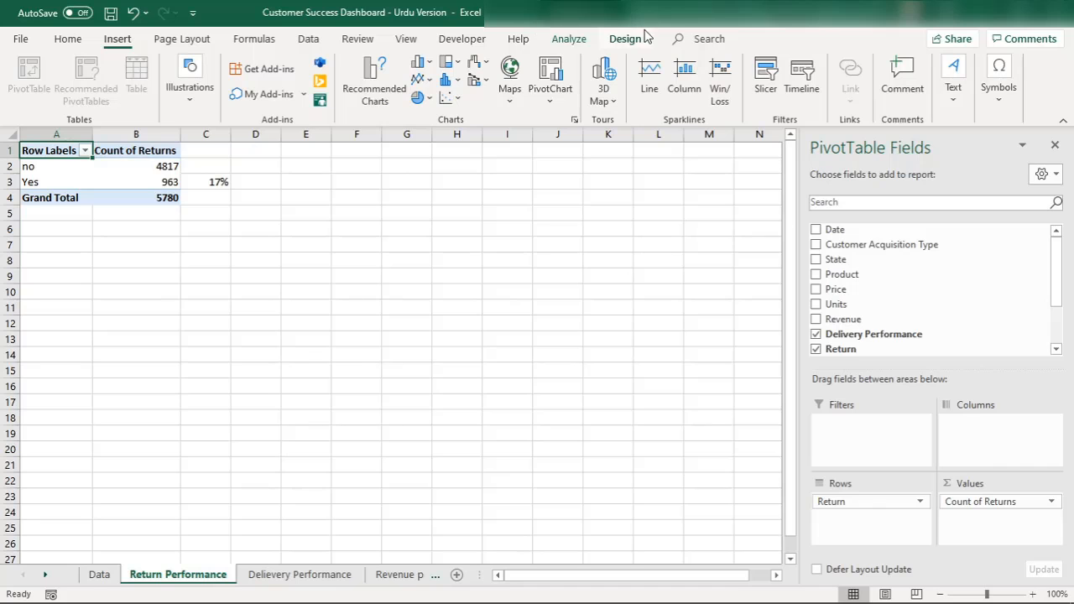
{"action": "left_click", "coordinate": [569, 40]}
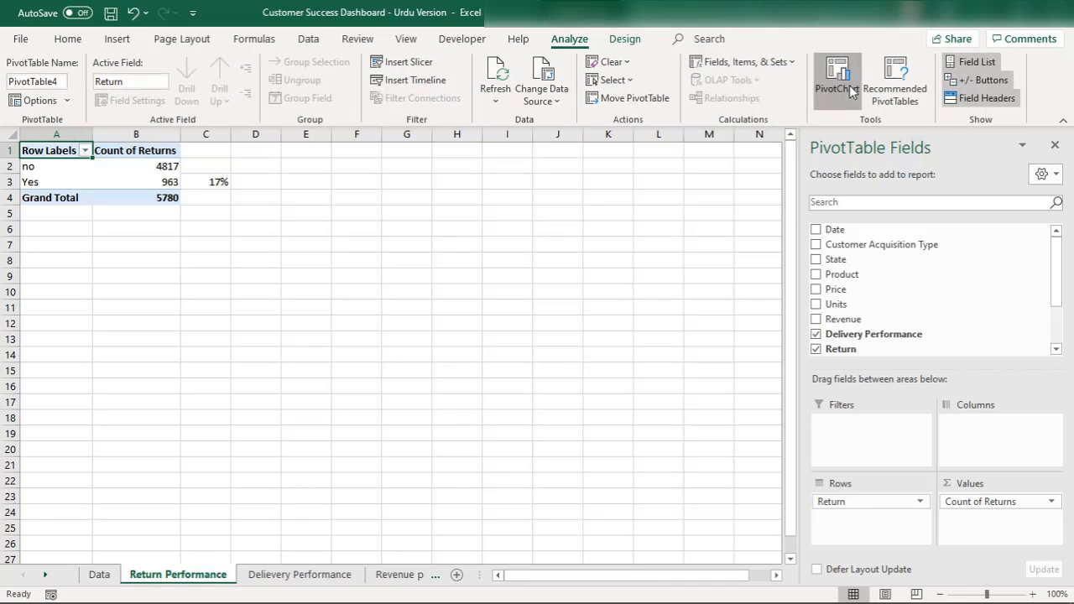
{"action": "left_click", "coordinate": [840, 103]}
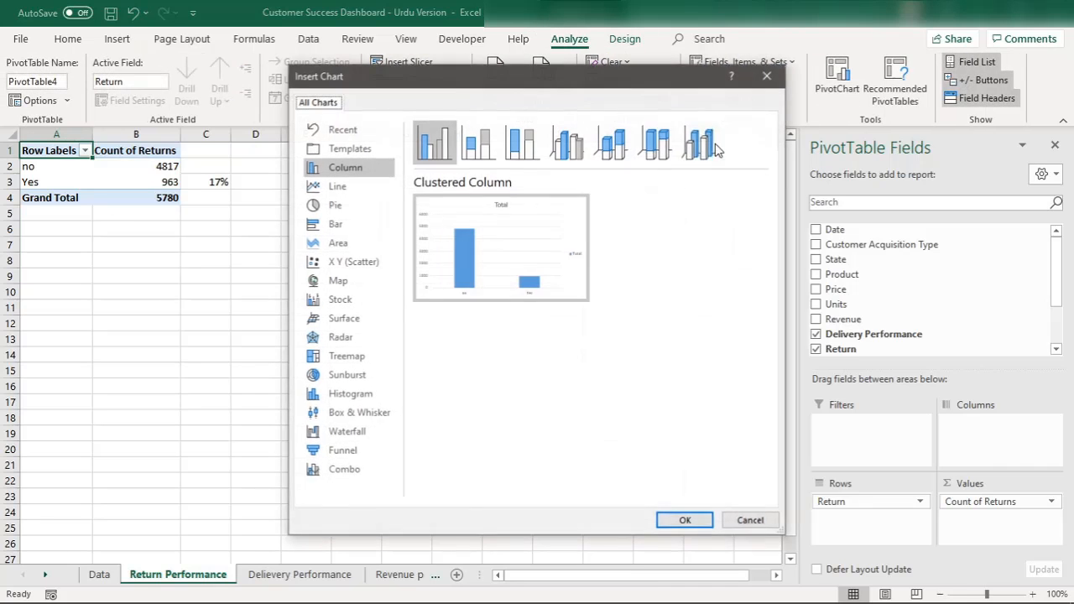
{"action": "left_click", "coordinate": [340, 210]}
{"action": "left_click", "coordinate": [619, 146]}
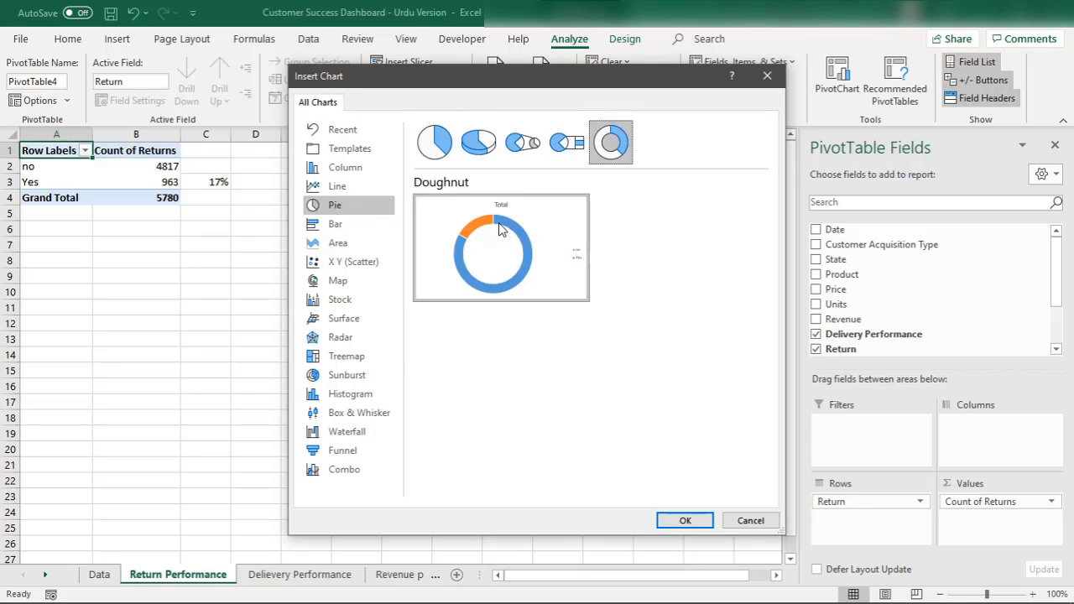
{"action": "mouse_move", "coordinate": [482, 257]}
{"action": "left_click", "coordinate": [709, 518]}
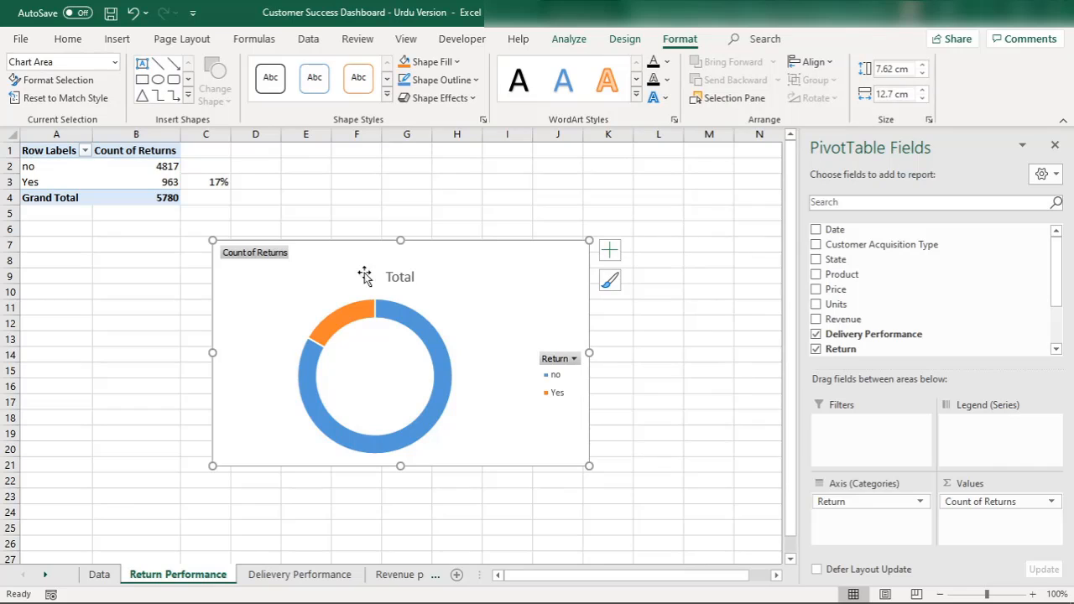
- Hide all field buttons on the doughnut chart and delete its legend and title
{"action": "right_click", "coordinate": [268, 253]}
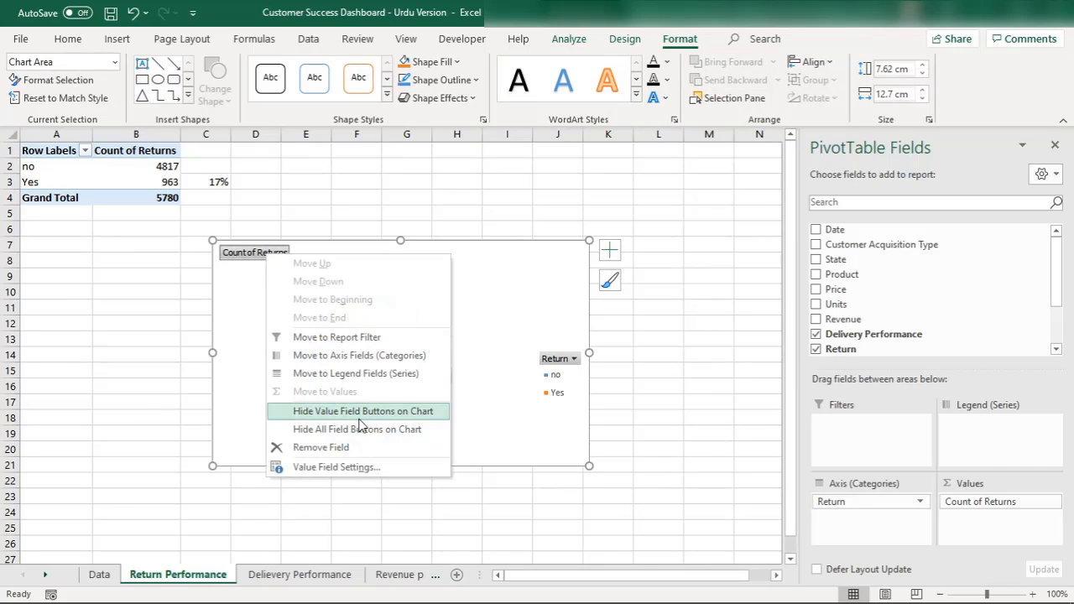
{"action": "left_click", "coordinate": [363, 429]}
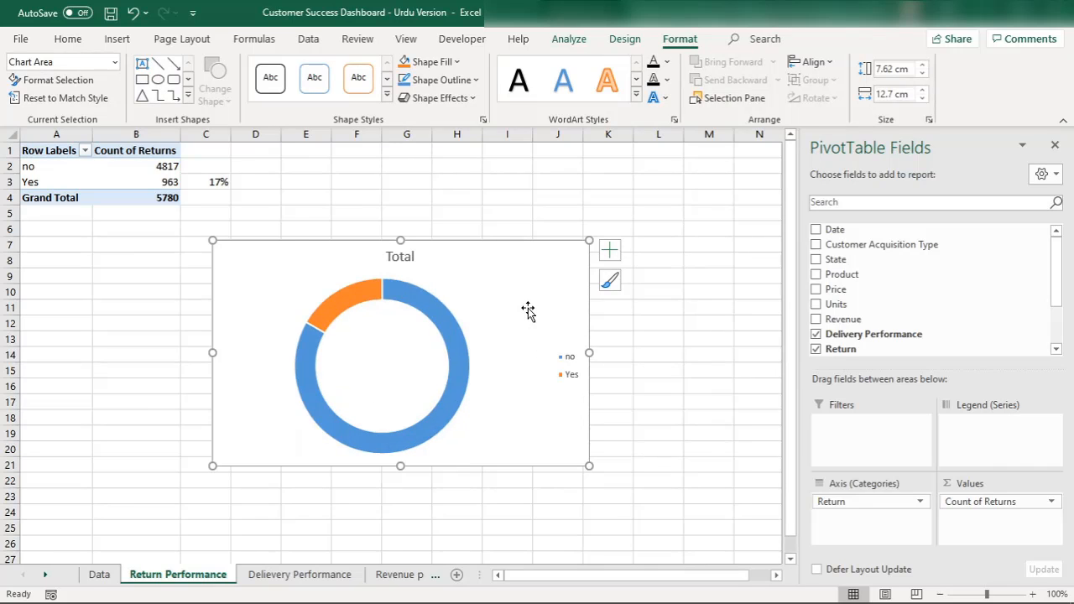
{"action": "left_click", "coordinate": [569, 361]}
{"action": "key", "text": "Delete"}
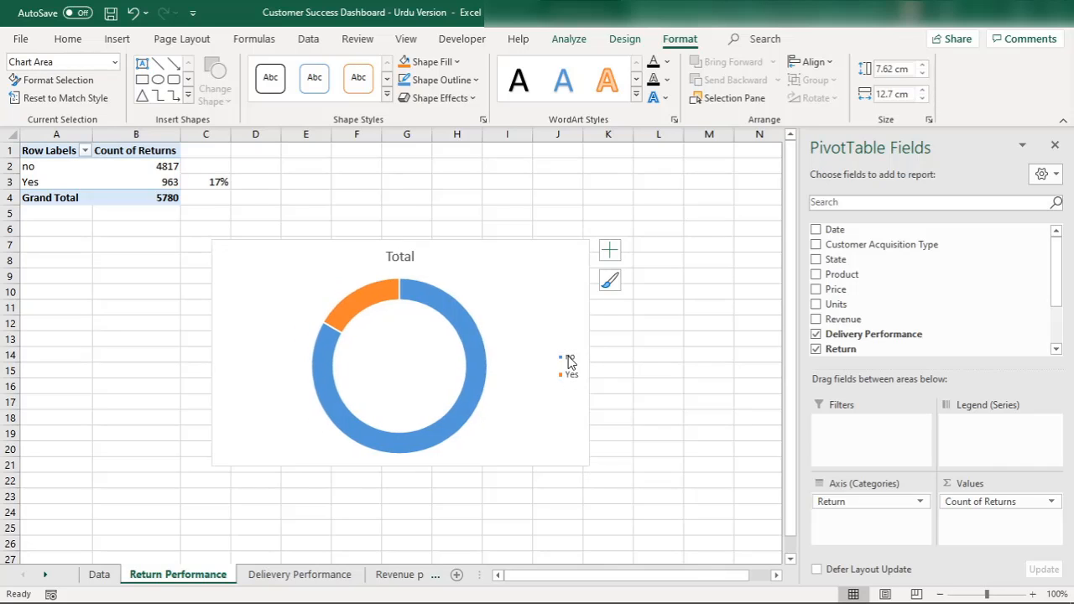
{"action": "left_click", "coordinate": [401, 257]}
{"action": "key", "text": "Delete"}
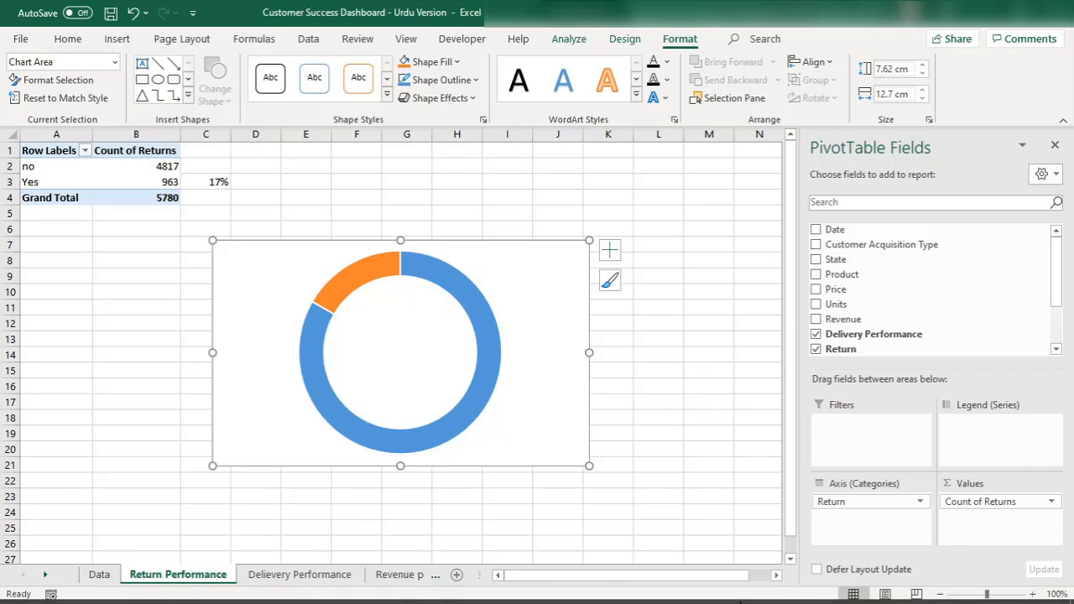
- Look up the Returns ring on the dashboard (2) sheet of the finished Customer Success Dashboard workbook for reference
{"action": "left_click", "coordinate": [727, 589]}
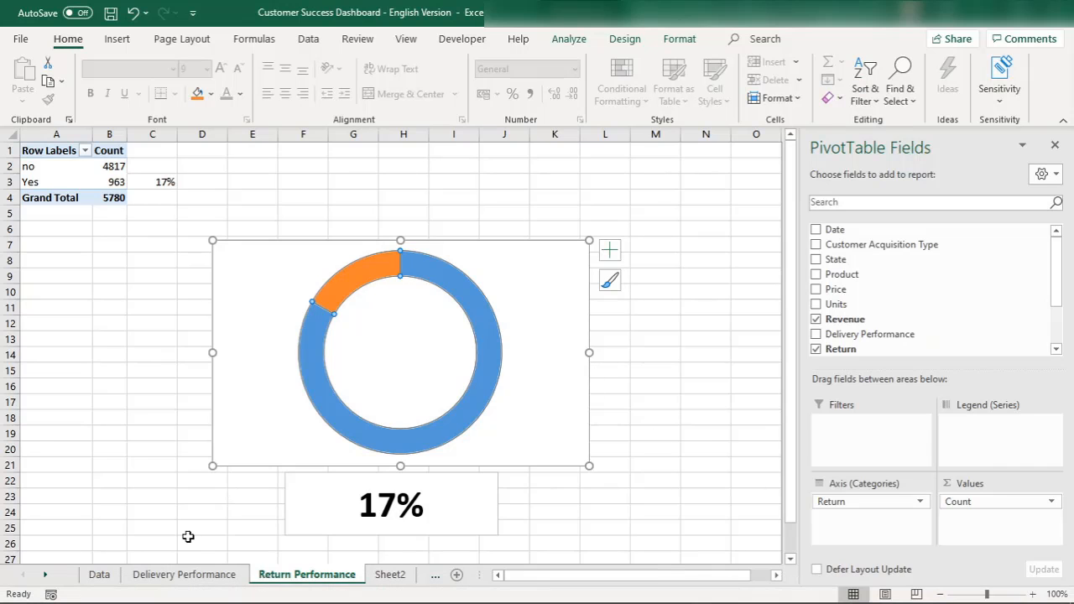
{"action": "left_click", "coordinate": [772, 588]}
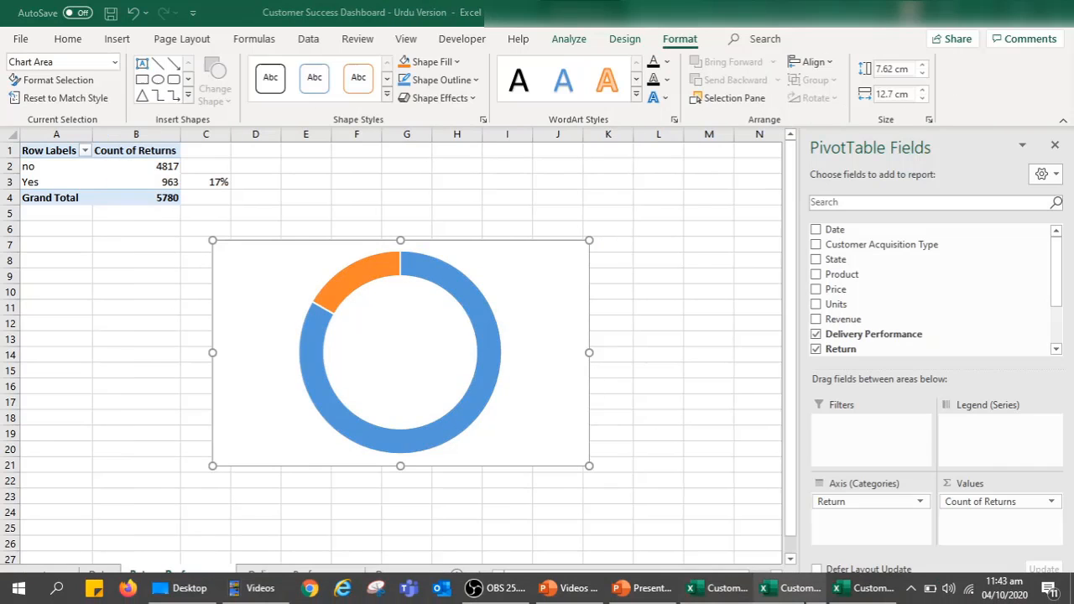
{"action": "left_click", "coordinate": [864, 589]}
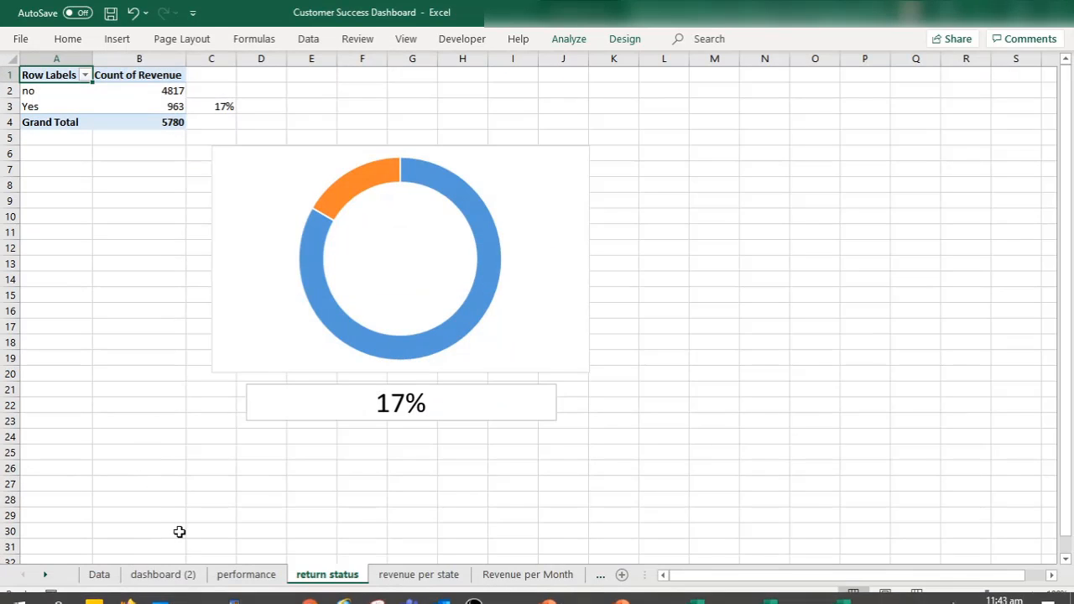
{"action": "left_click", "coordinate": [161, 574]}
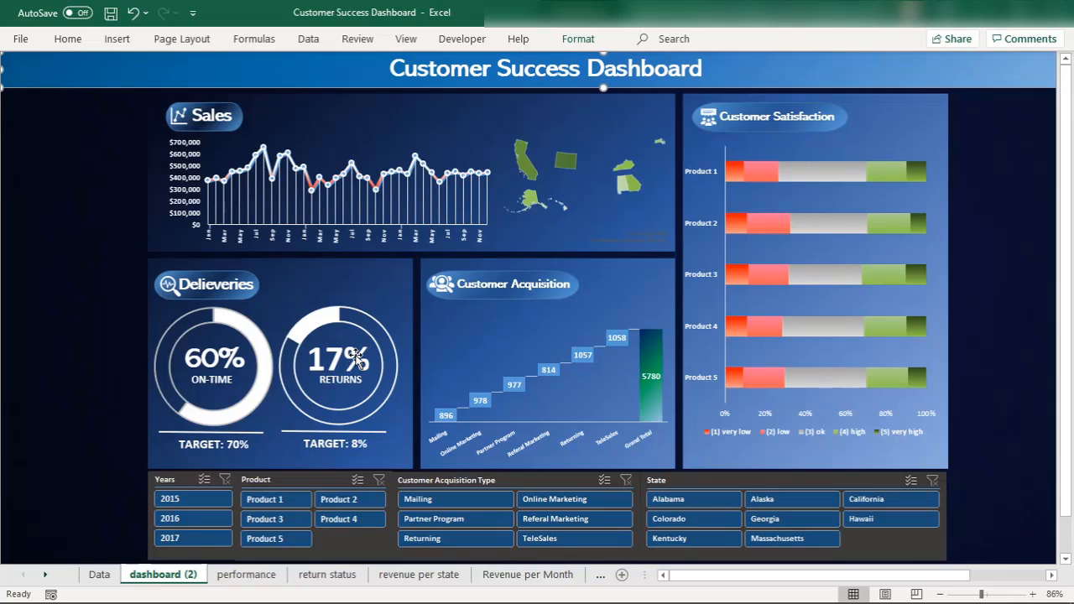
{"action": "mouse_move", "coordinate": [381, 371]}
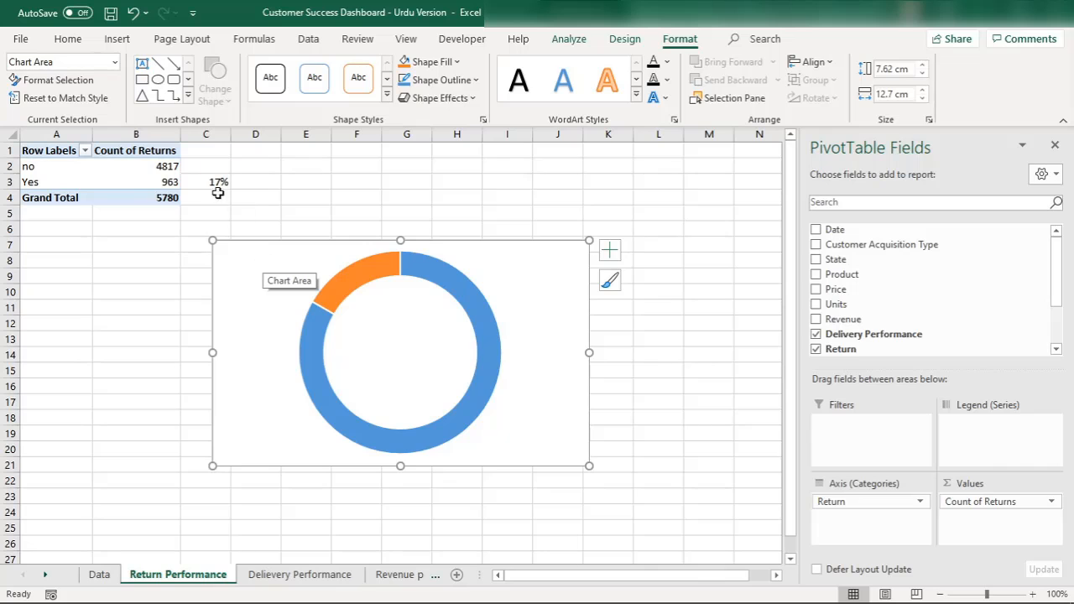
- Draw a wide text box just below the doughnut chart on the Return Performance sheet
{"action": "left_click", "coordinate": [295, 494]}
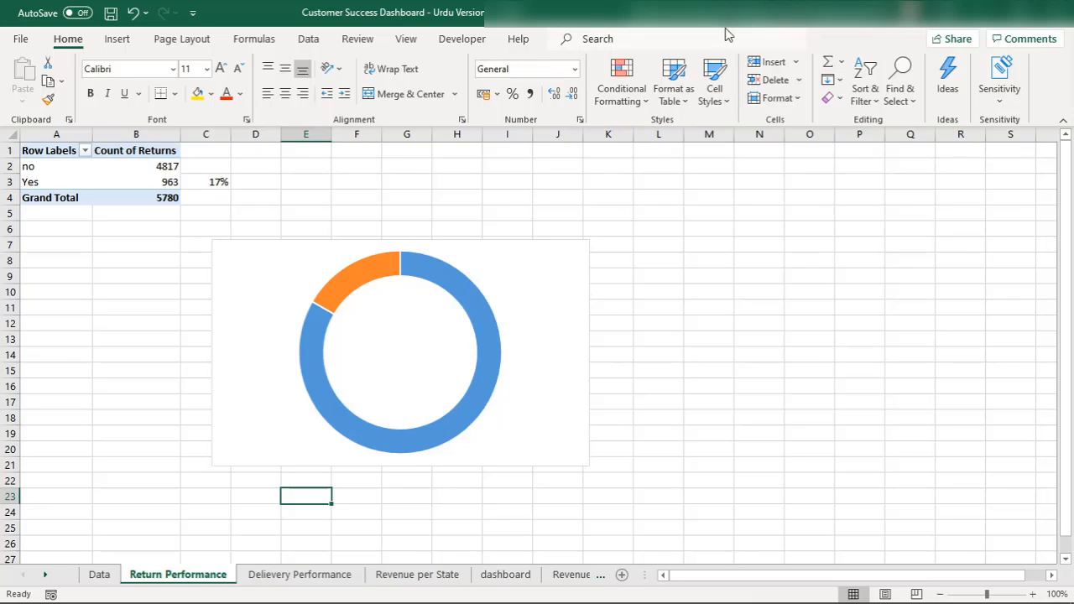
{"action": "left_click", "coordinate": [119, 42]}
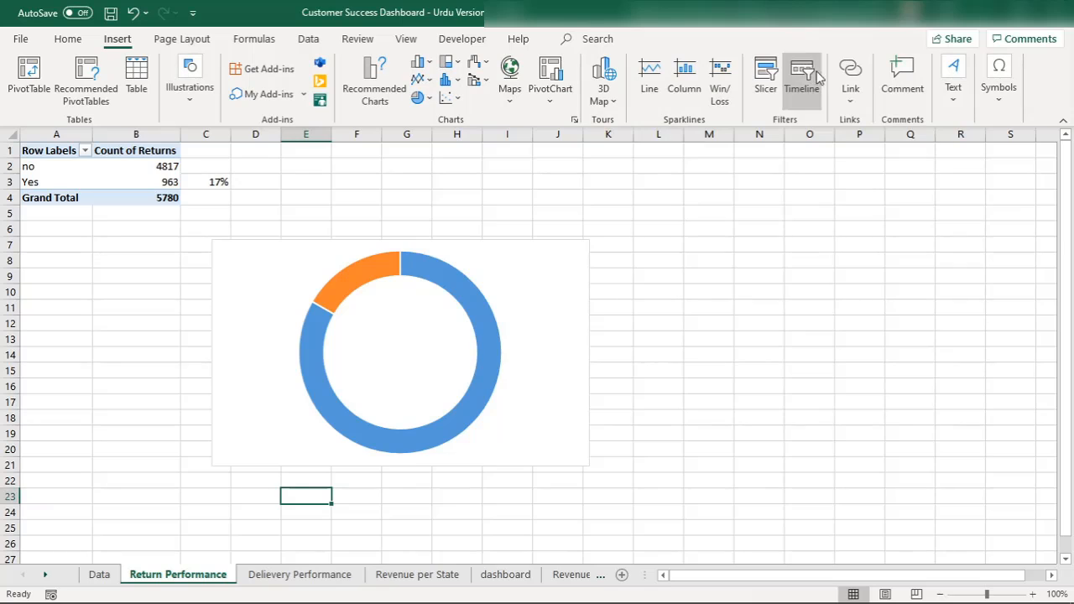
{"action": "left_click", "coordinate": [954, 73]}
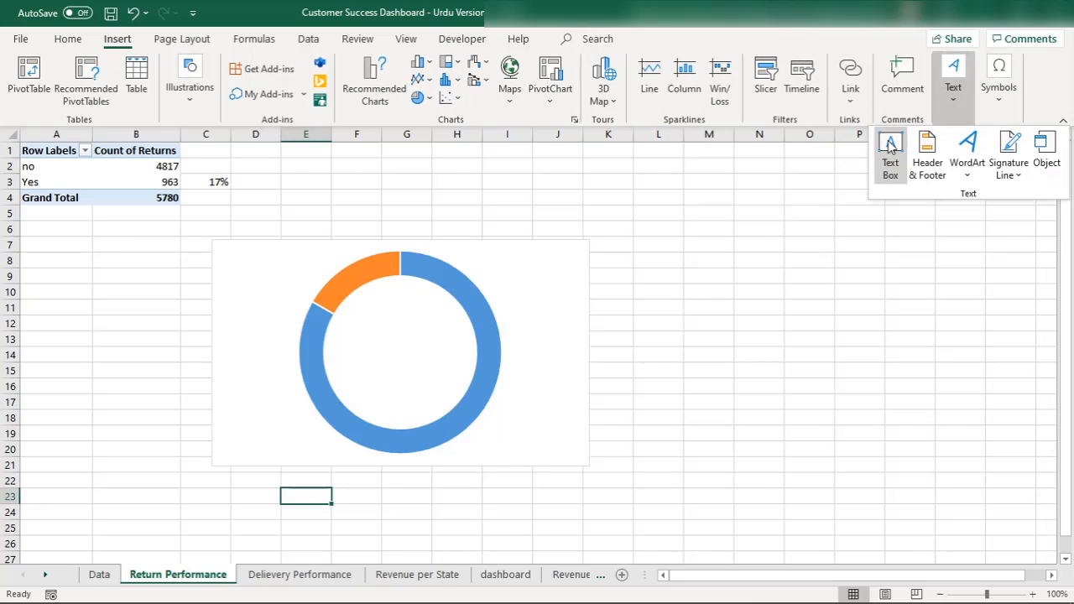
{"action": "left_click", "coordinate": [881, 156]}
{"action": "mouse_move", "coordinate": [278, 474]}
{"action": "left_mouse_down"}
{"action": "mouse_move", "coordinate": [537, 556]}
{"action": "mouse_move", "coordinate": [518, 458]}
{"action": "mouse_move", "coordinate": [503, 474]}
{"action": "left_mouse_up"}
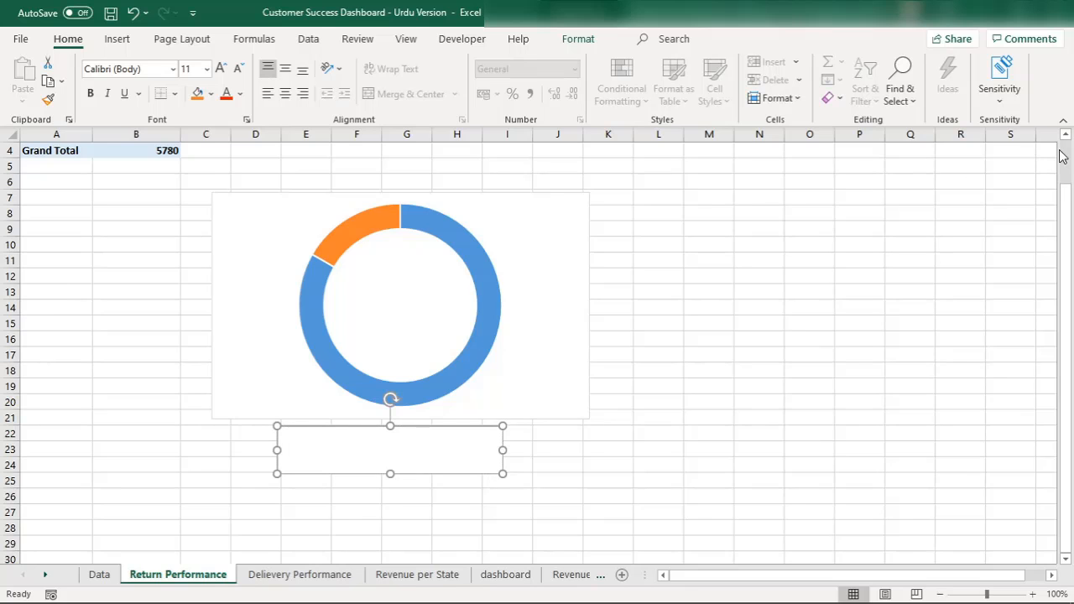
{"action": "scroll", "coordinate": [1061, 156], "scroll_direction": "up", "scroll_amount": 1}
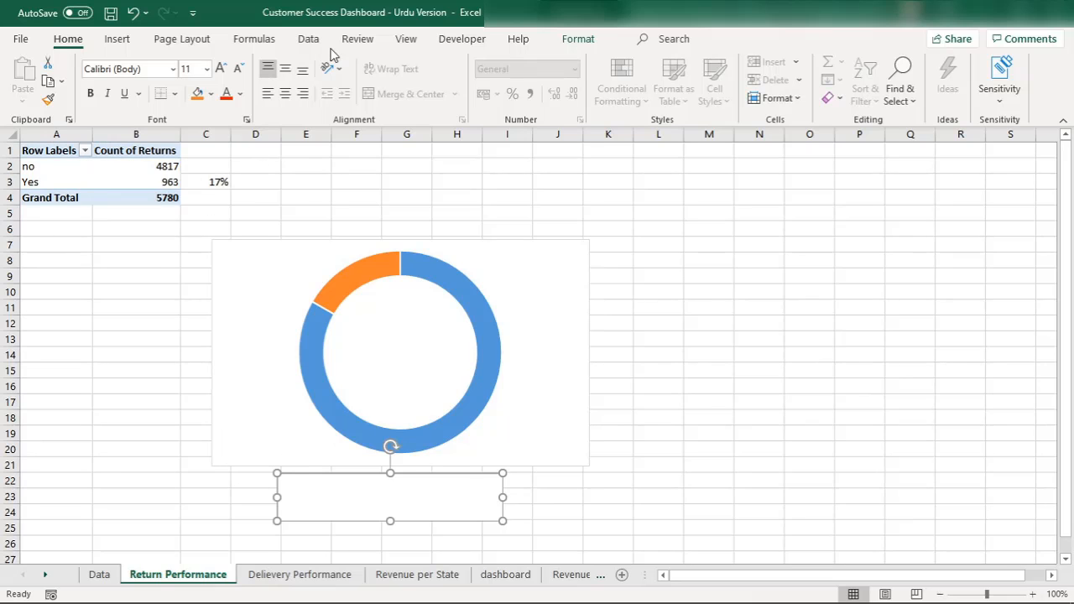
- Show the formula bar and link the new text box to the return rate with =$C$3
{"action": "left_click", "coordinate": [373, 39]}
{"action": "left_click", "coordinate": [403, 42]}
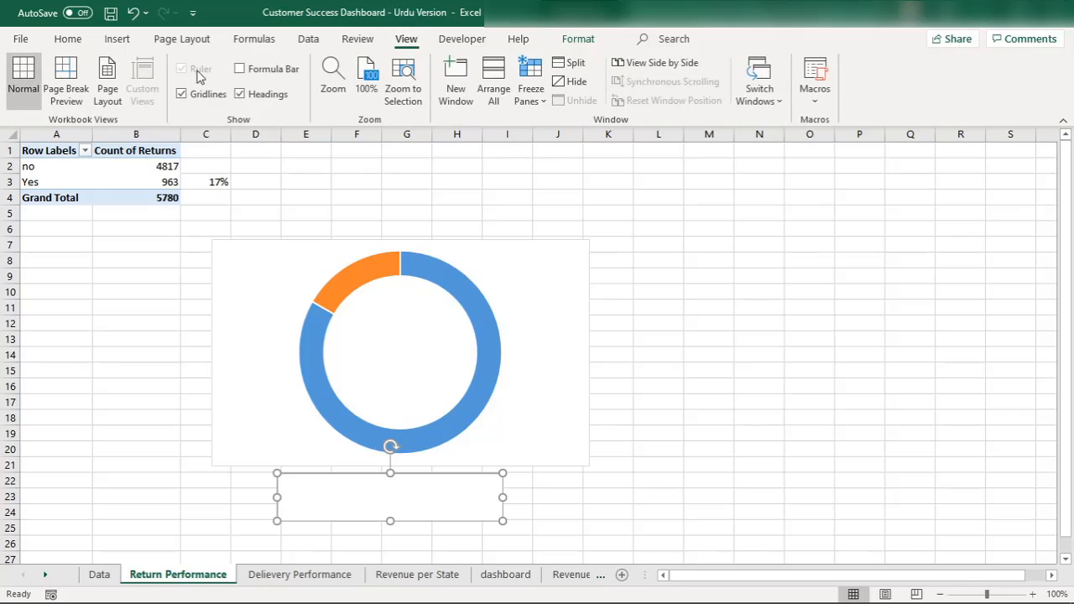
{"action": "left_click", "coordinate": [239, 68]}
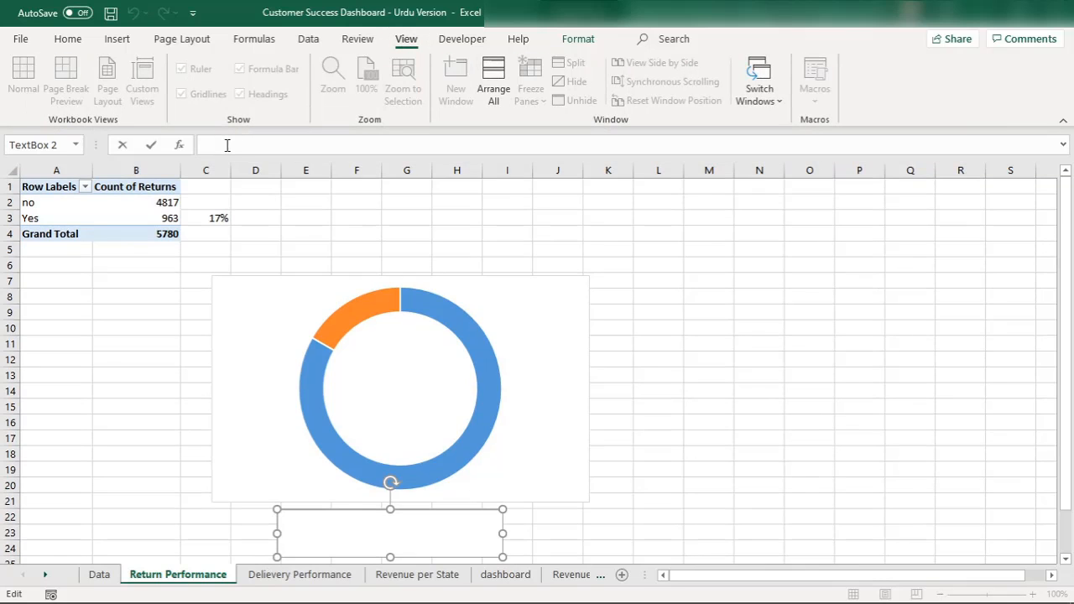
{"action": "left_click", "coordinate": [215, 220]}
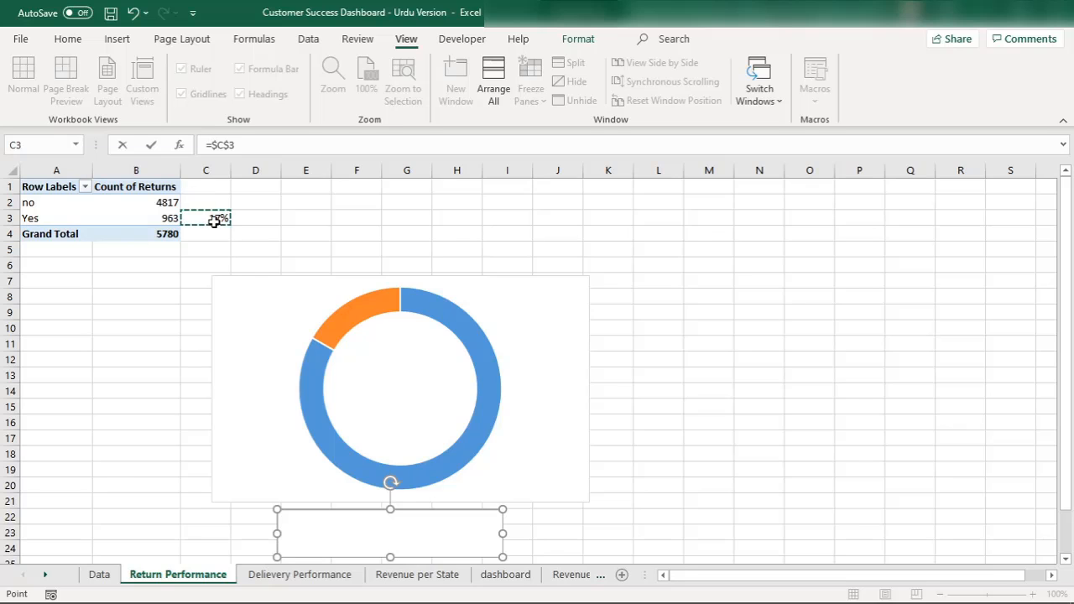
{"action": "key", "text": "Return"}
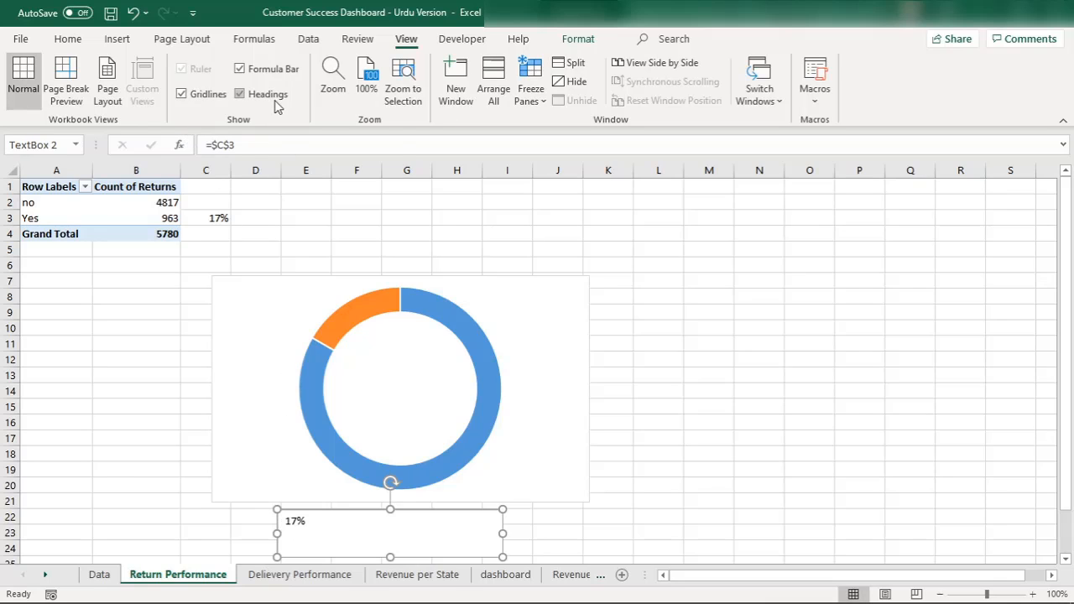
- Make the text box's percentage bold at size 32 and centre it both vertically and horizontally
{"action": "left_click", "coordinate": [68, 39]}
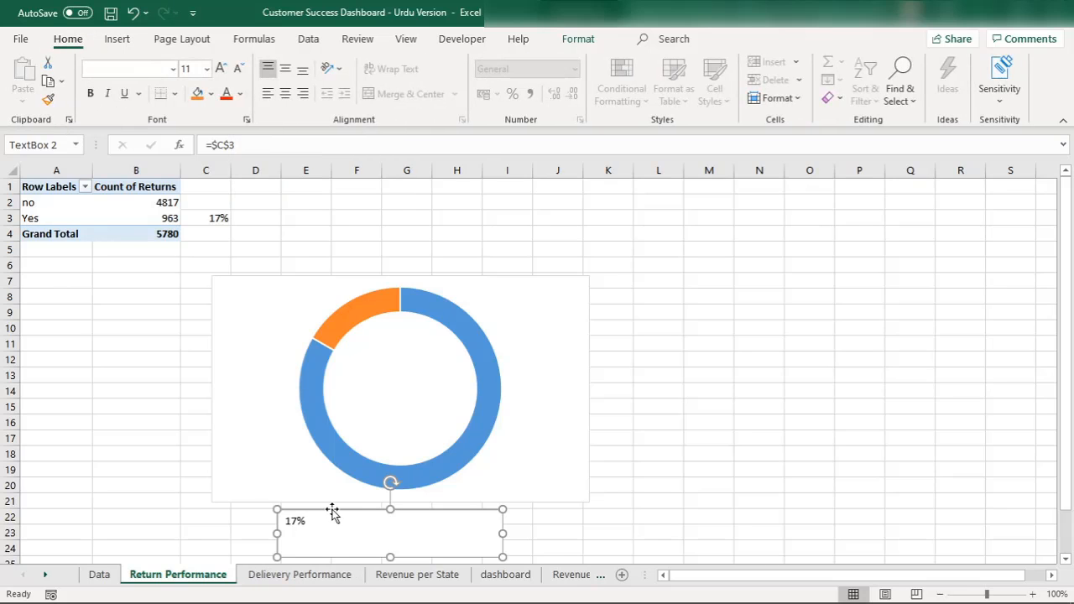
{"action": "left_click", "coordinate": [92, 96]}
{"action": "left_click", "coordinate": [91, 95]}
{"action": "left_click", "coordinate": [220, 69]}
{"action": "left_click", "coordinate": [221, 68]}
{"action": "left_click", "coordinate": [221, 69]}
{"action": "left_click", "coordinate": [221, 69]}
{"action": "left_click", "coordinate": [220, 69]}
{"action": "left_click", "coordinate": [220, 69]}
{"action": "left_click", "coordinate": [221, 69]}
{"action": "left_click", "coordinate": [221, 69]}
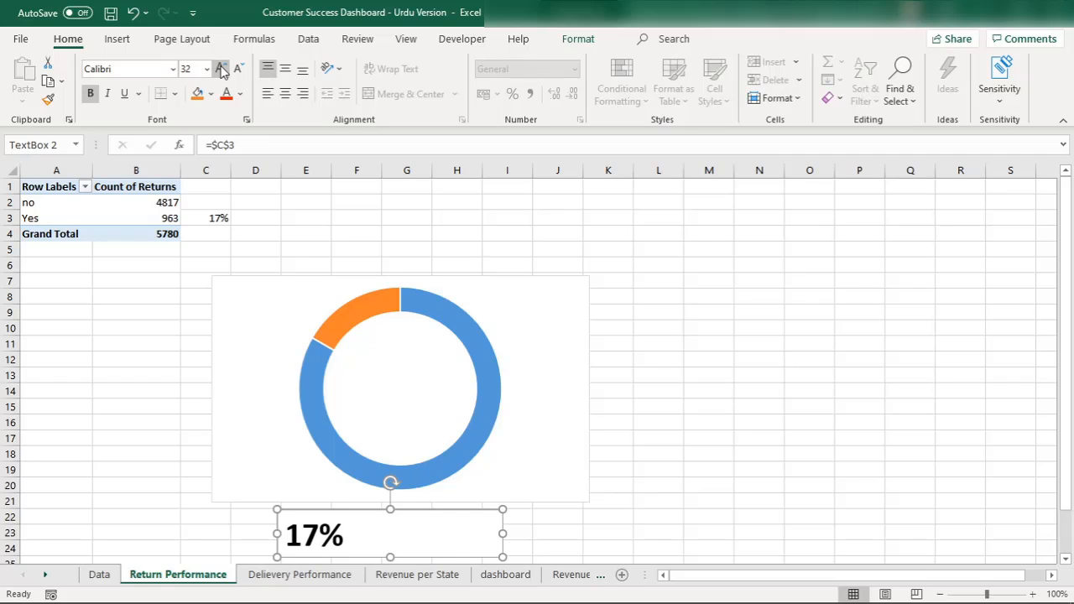
{"action": "left_click", "coordinate": [286, 68]}
{"action": "left_click", "coordinate": [285, 94]}
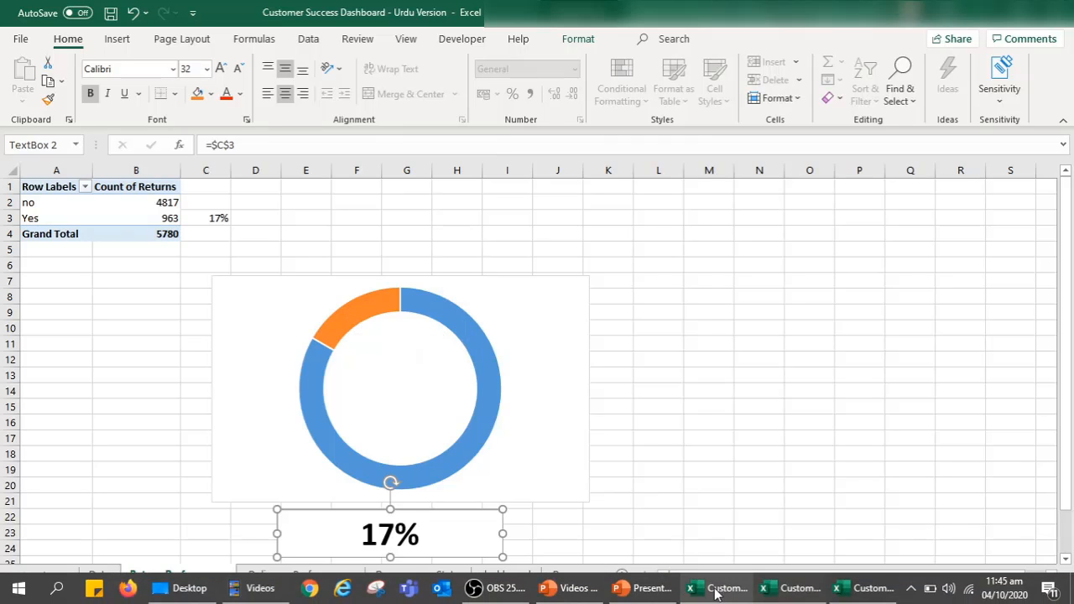
- Switch to the finished Customer Success Dashboard workbook and check how its Returns ring is filled
{"action": "left_click", "coordinate": [849, 585]}
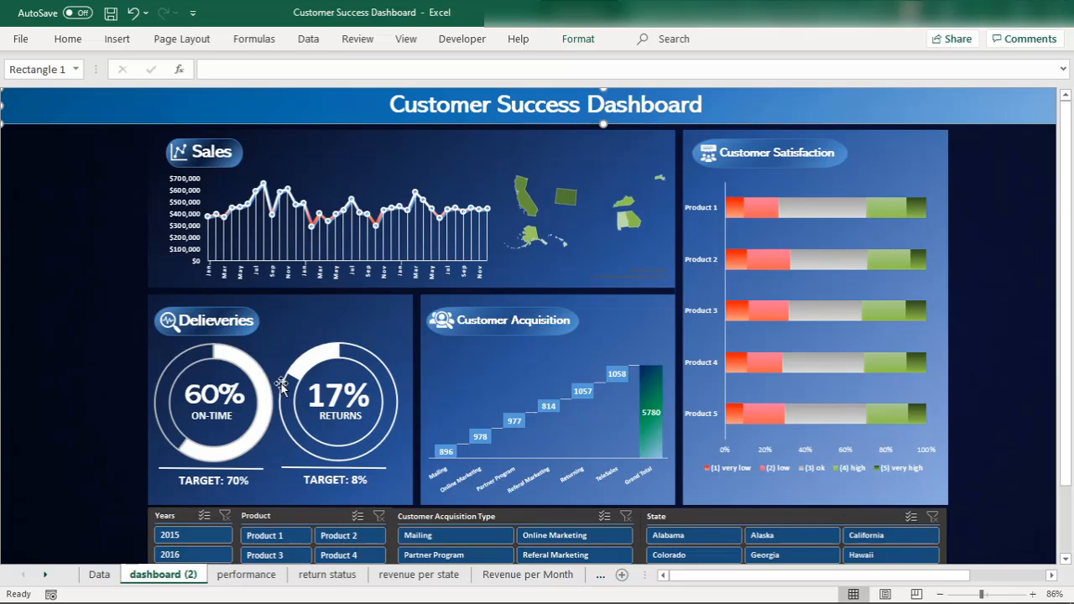
{"action": "mouse_move", "coordinate": [353, 361]}
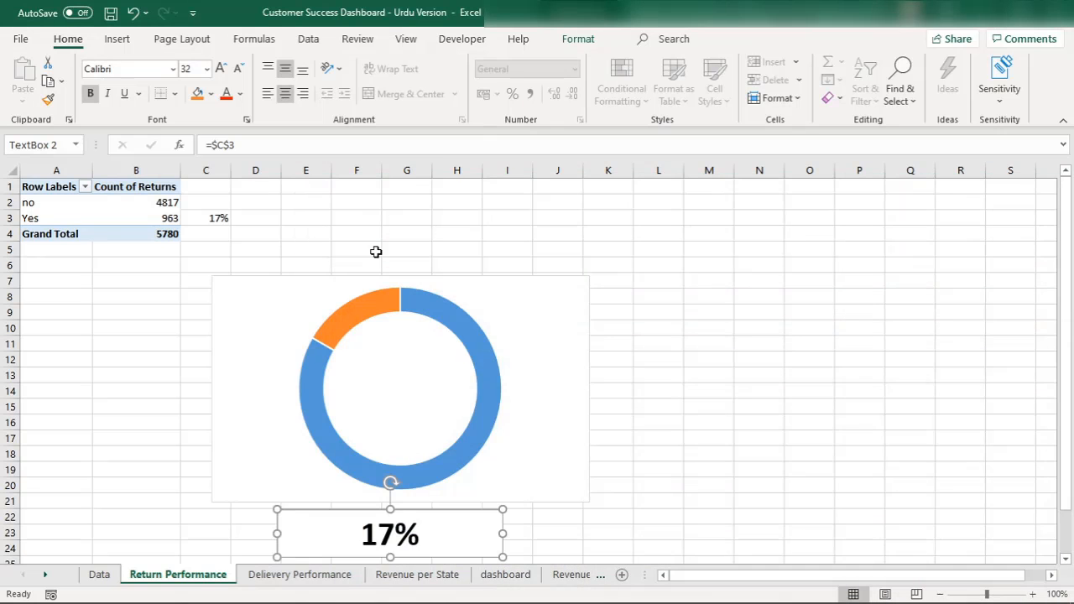
- Try sorting the PivotTable's Return row labels from A to Z
{"action": "left_click", "coordinate": [374, 303]}
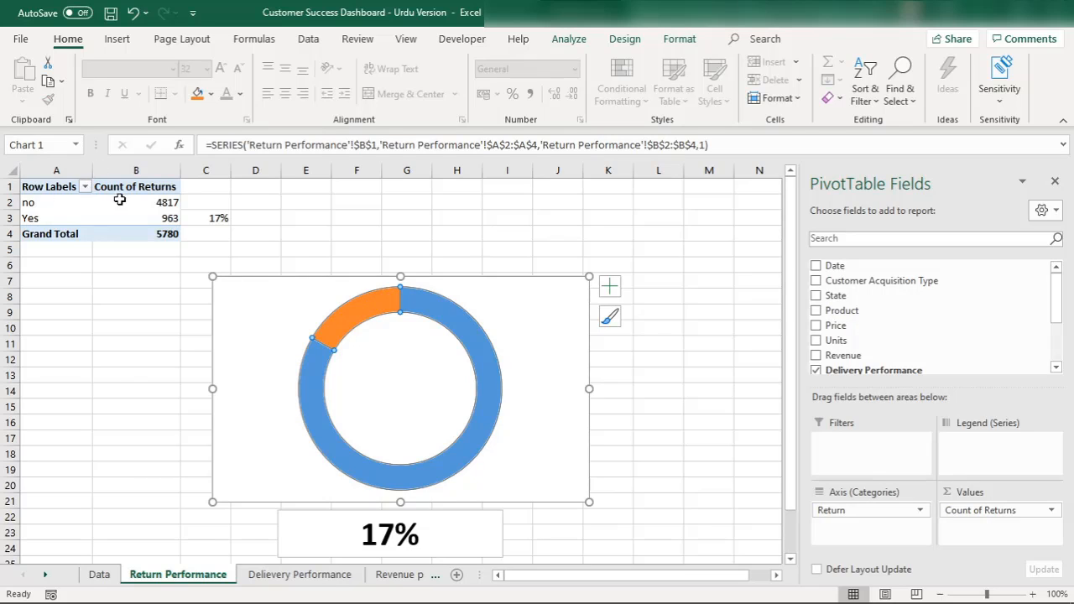
{"action": "left_click", "coordinate": [85, 186]}
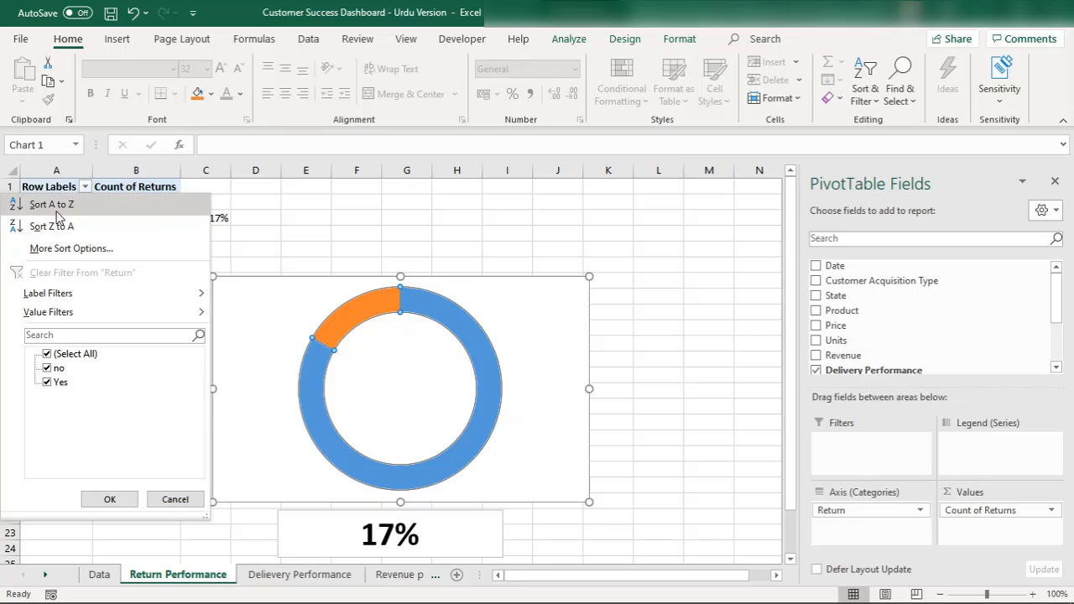
{"action": "left_click", "coordinate": [56, 206]}
{"action": "key", "text": "Escape"}
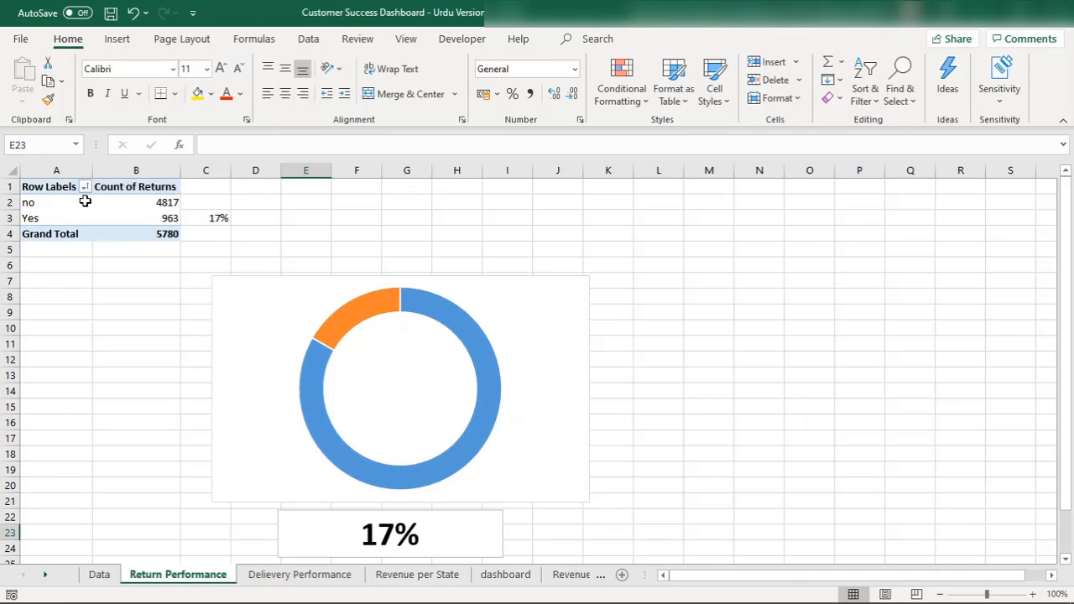
- Sort the PivotTable's Return row labels from Z to A
{"action": "left_click", "coordinate": [85, 186]}
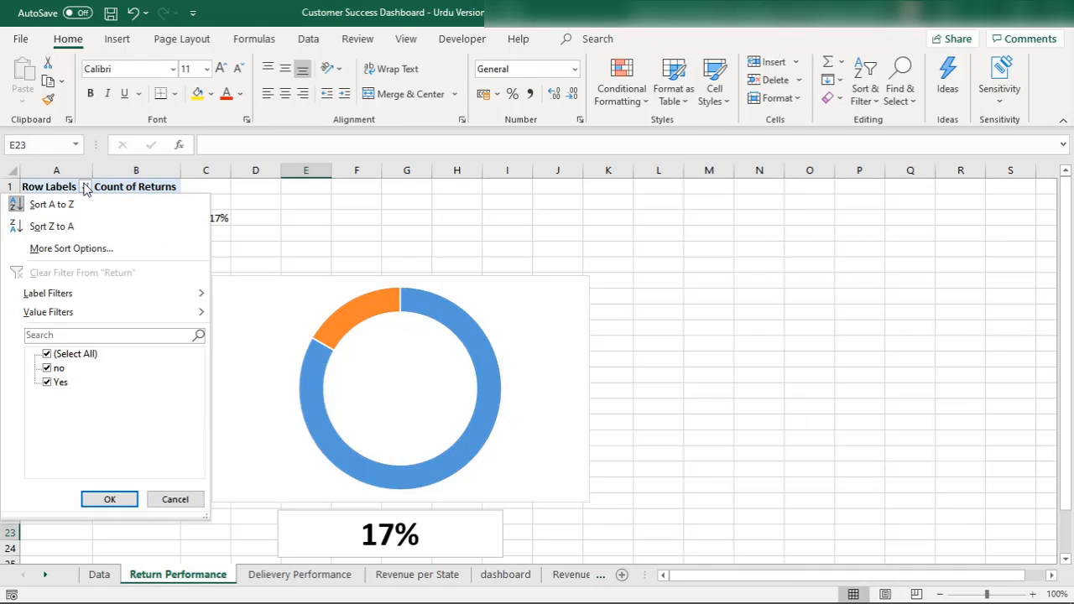
{"action": "left_click", "coordinate": [60, 224]}
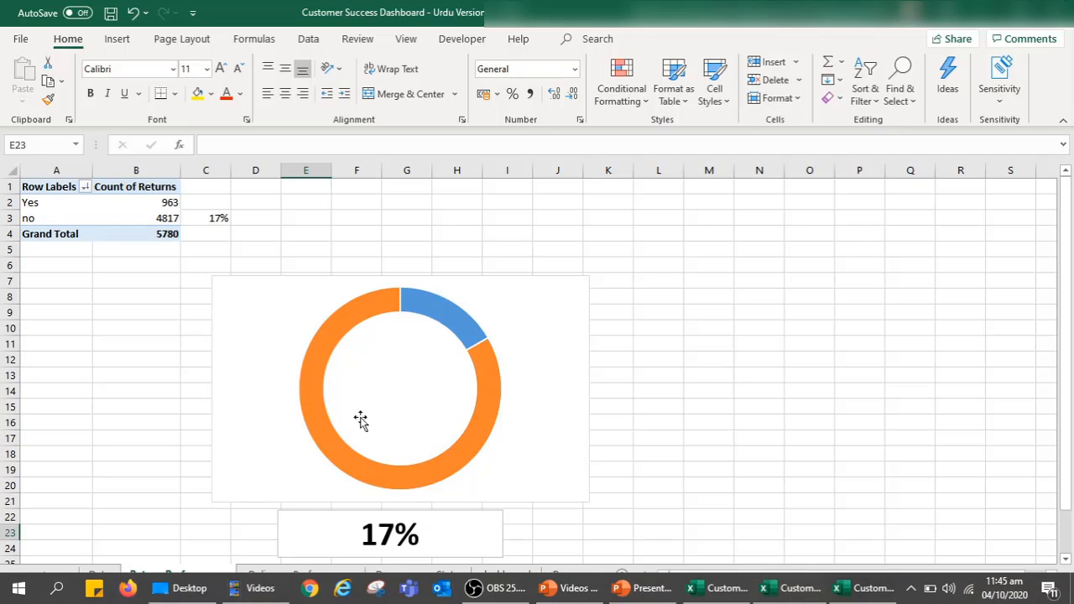
- Try sorting the PivotTable's Return row labels from A to Z and compare the doughnut with the finished dashboard's Returns ring
{"action": "left_click", "coordinate": [87, 187]}
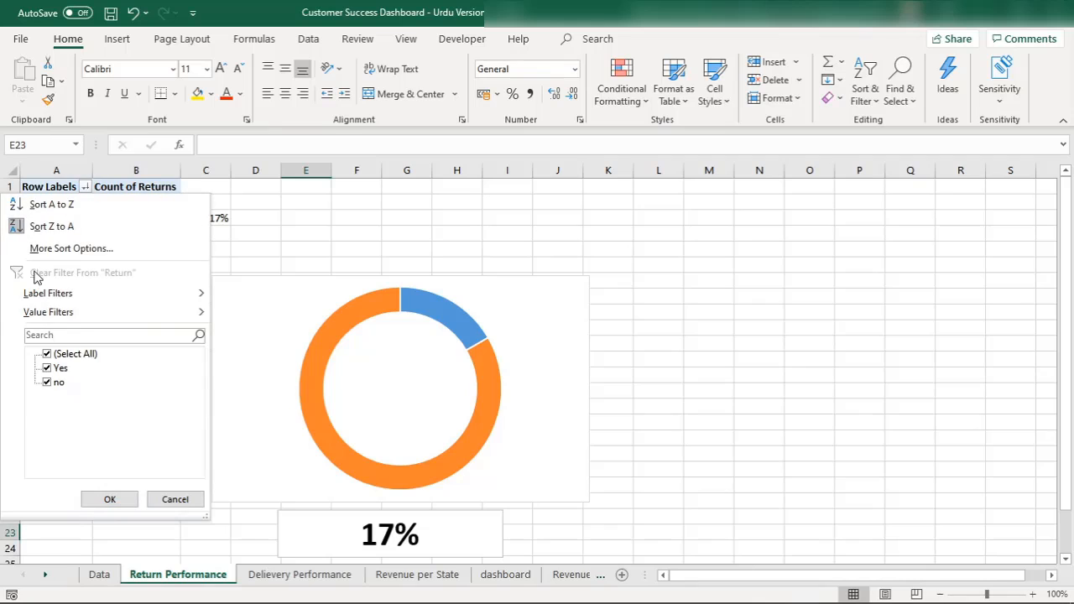
{"action": "left_click", "coordinate": [61, 205]}
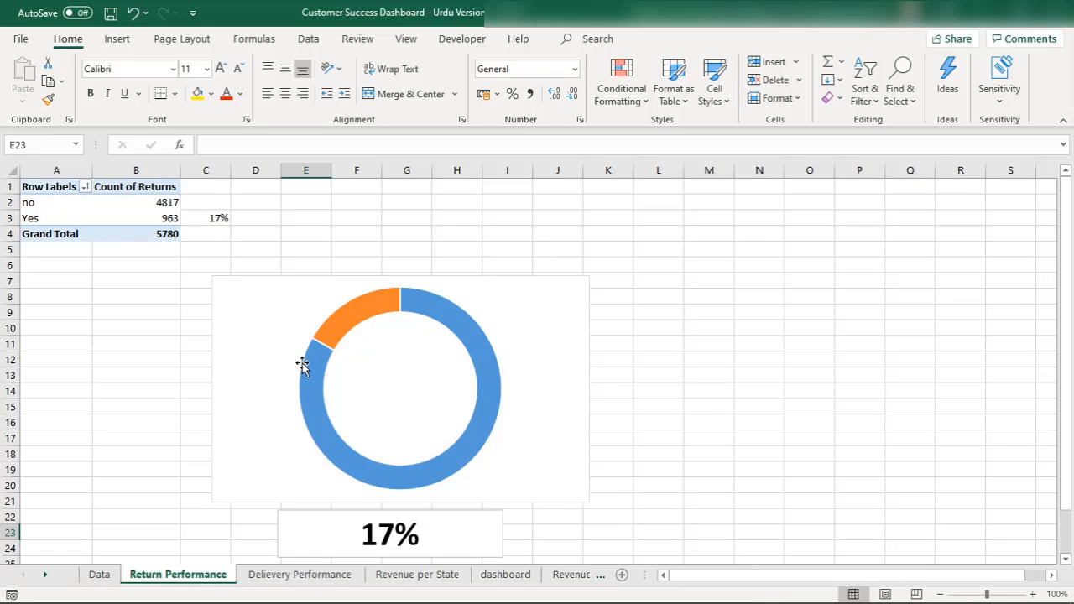
{"action": "mouse_move", "coordinate": [572, 584]}
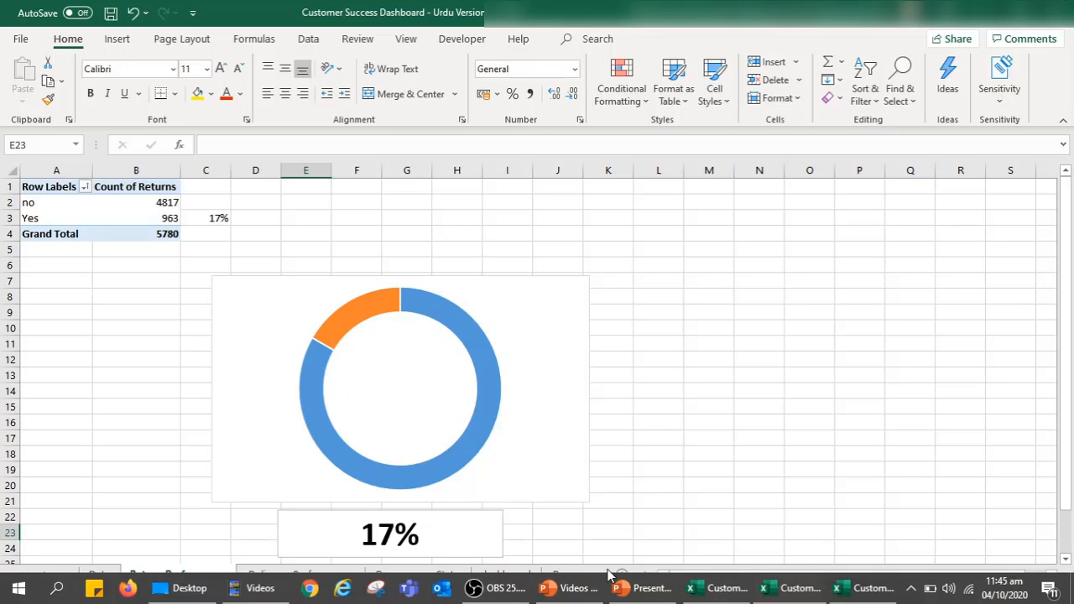
{"action": "left_click", "coordinate": [867, 594]}
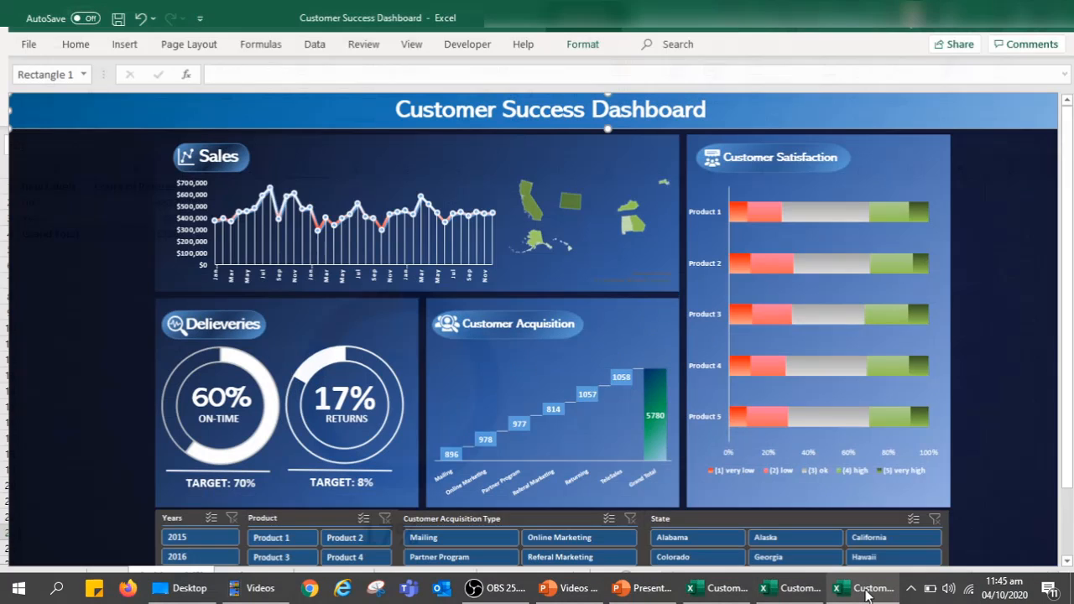
{"action": "left_click", "coordinate": [867, 594]}
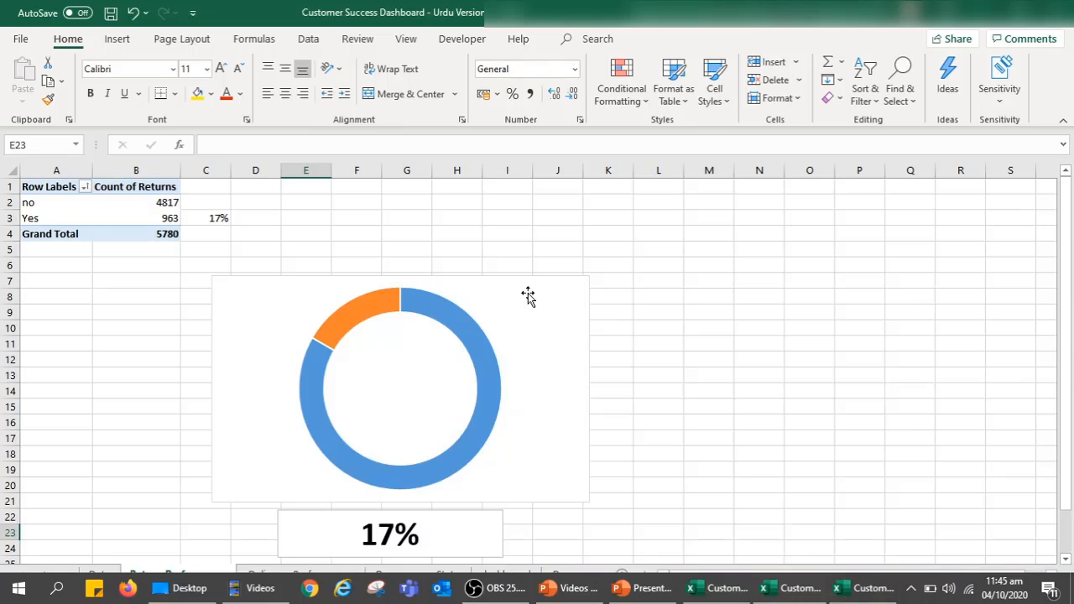
- Put the Return row labels back in Z to A order and check the doughnut's Yes segment
{"action": "left_click", "coordinate": [84, 186]}
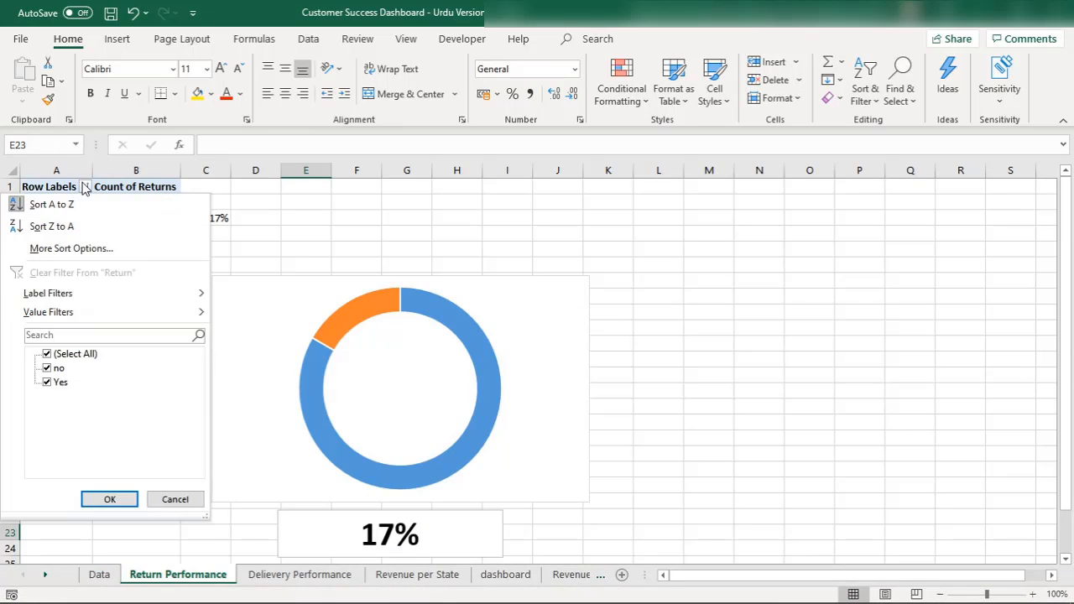
{"action": "left_click", "coordinate": [69, 222]}
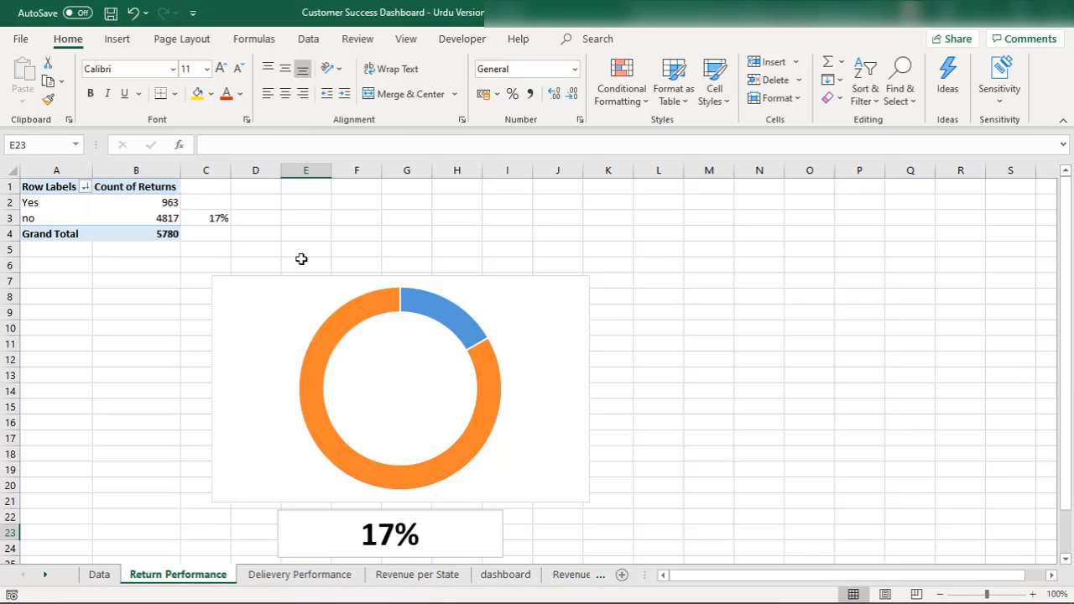
{"action": "mouse_move", "coordinate": [435, 314]}
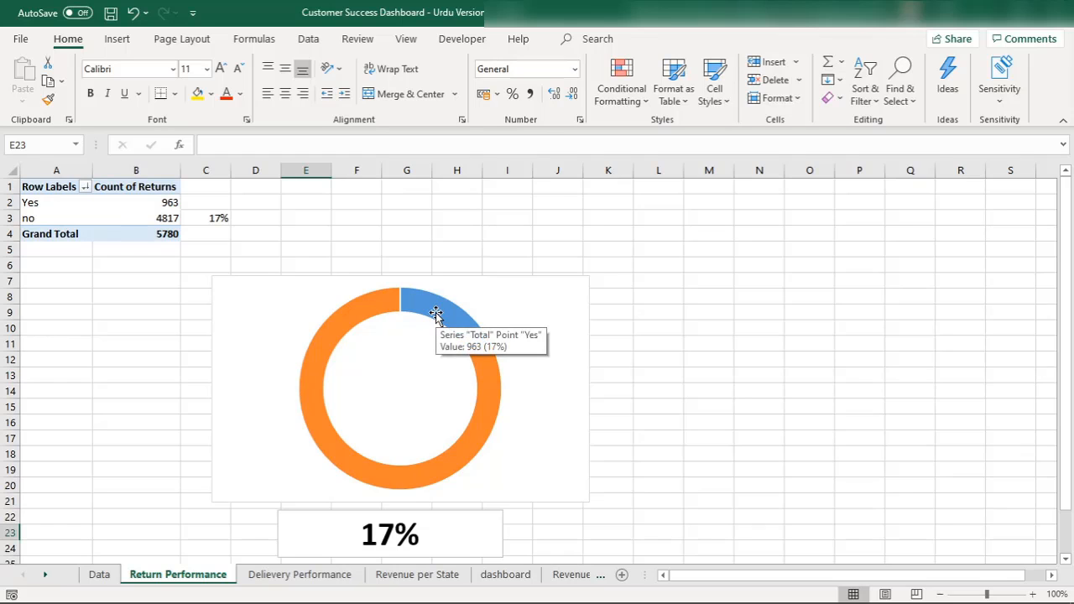
{"action": "mouse_move", "coordinate": [477, 379]}
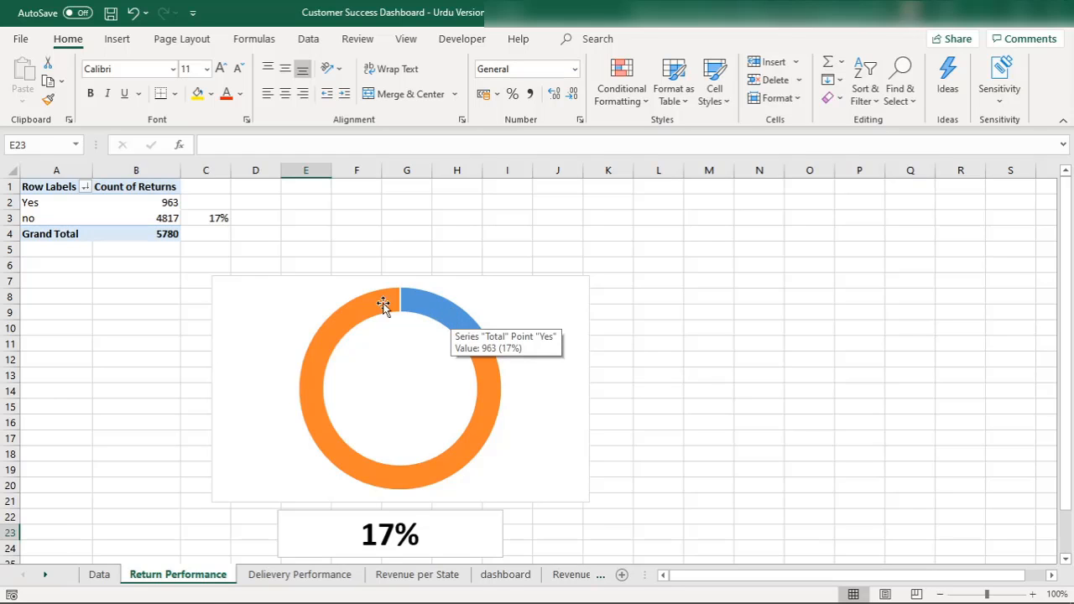
- Compare the doughnut chart with the Returns ring in the finished Customer Success Dashboard workbook, and return to the Return Performance sheet
{"action": "left_click", "coordinate": [310, 310]}
{"action": "left_click", "coordinate": [264, 302]}
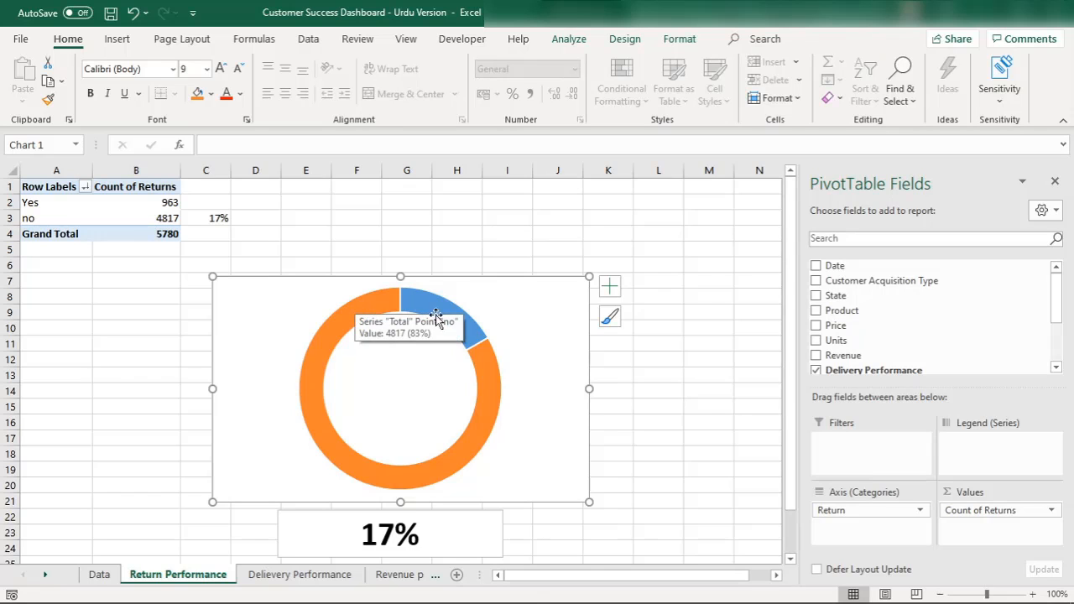
{"action": "mouse_move", "coordinate": [527, 597]}
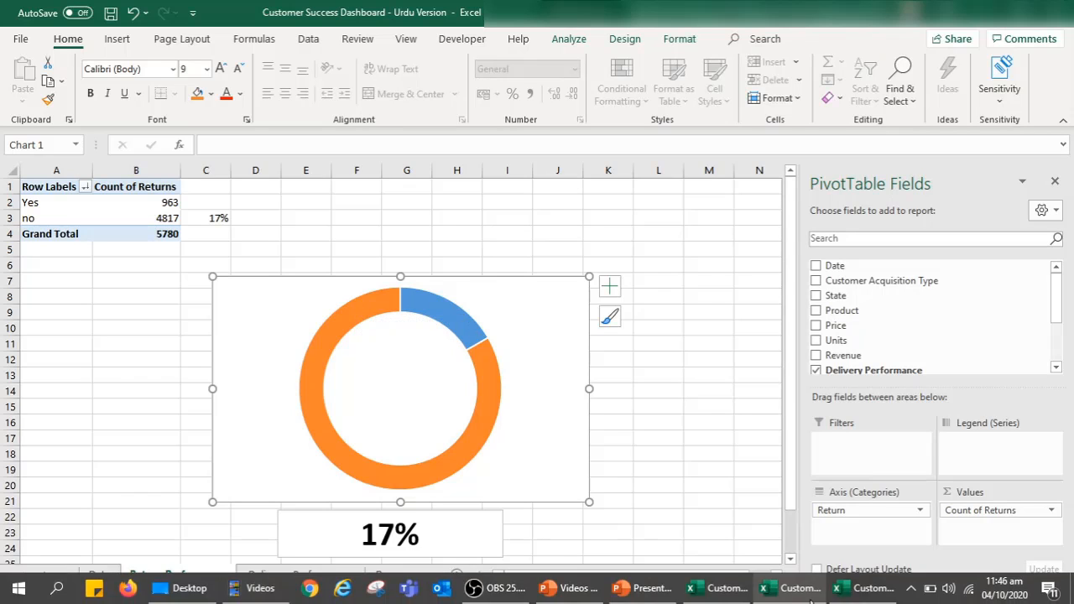
{"action": "left_click", "coordinate": [894, 594]}
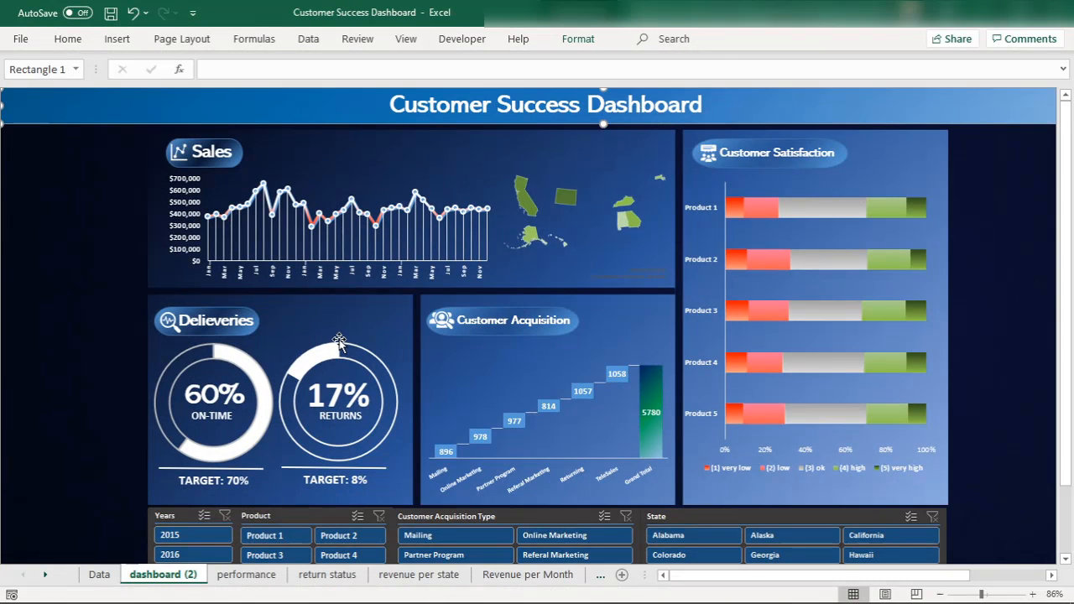
{"action": "left_click", "coordinate": [983, 11]}
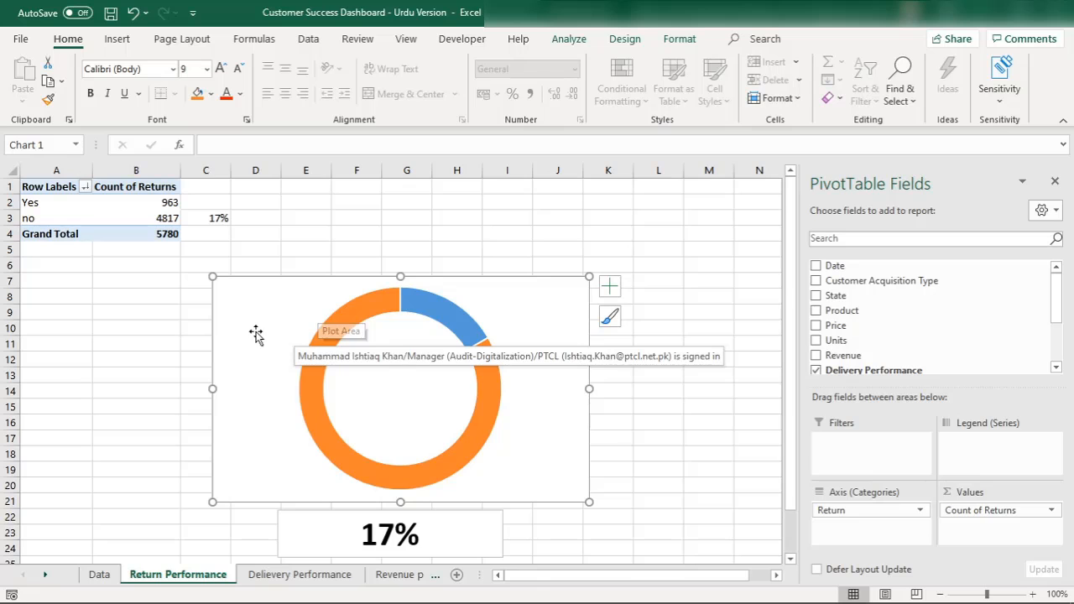
{"action": "left_click", "coordinate": [99, 271]}
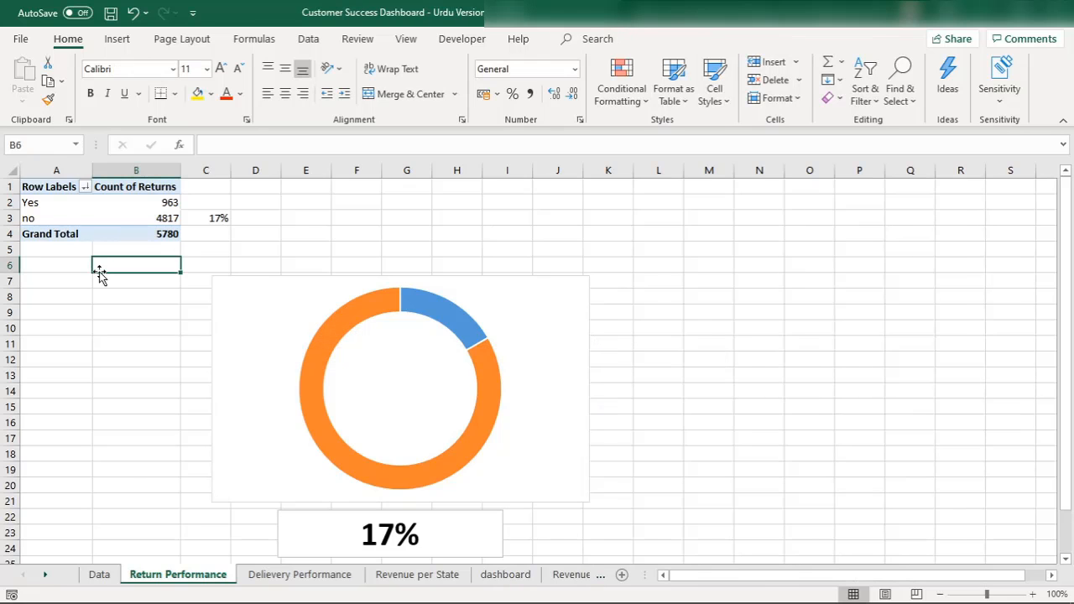
{"action": "left_click", "coordinate": [261, 297]}
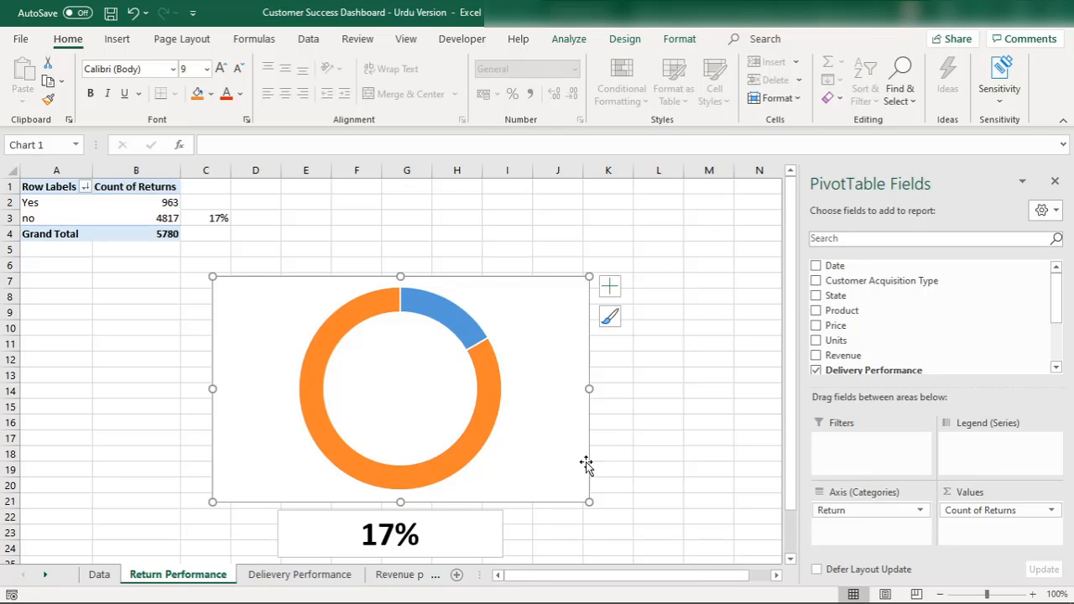
- Switch to the finished Customer Success Dashboard workbook and examine the whole dashboard layout down to its slicers
{"action": "mouse_move", "coordinate": [730, 587]}
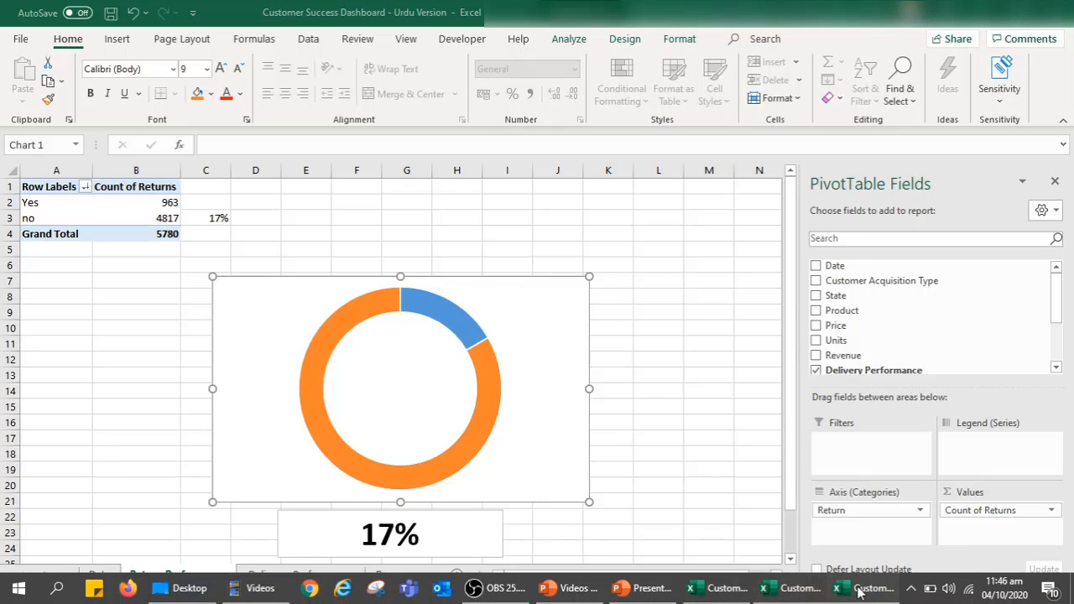
{"action": "left_click", "coordinate": [872, 589]}
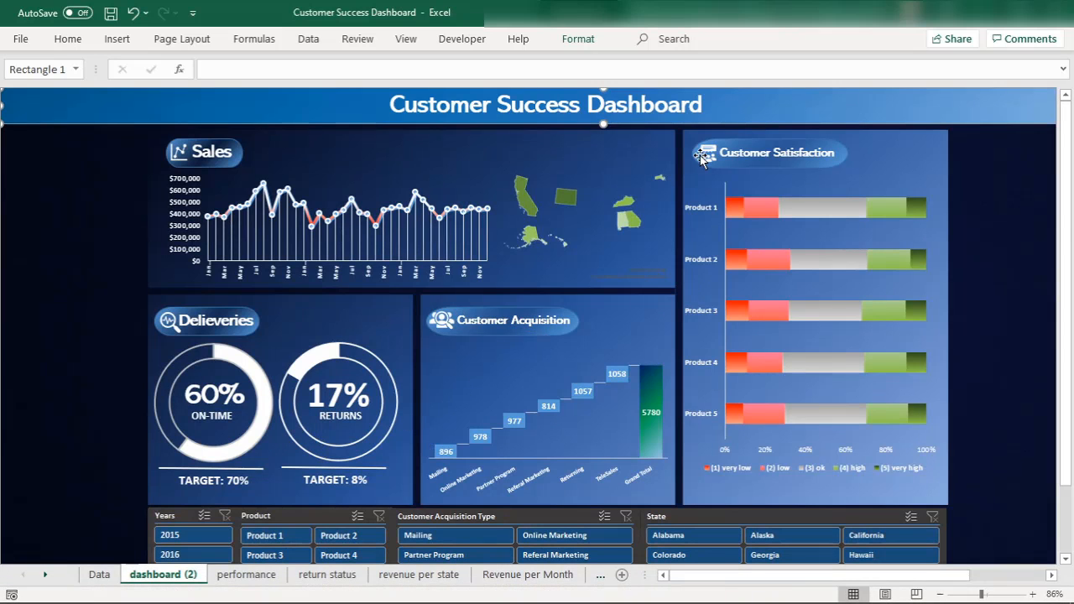
{"action": "scroll", "coordinate": [1053, 323], "scroll_direction": "down", "scroll_amount": 2}
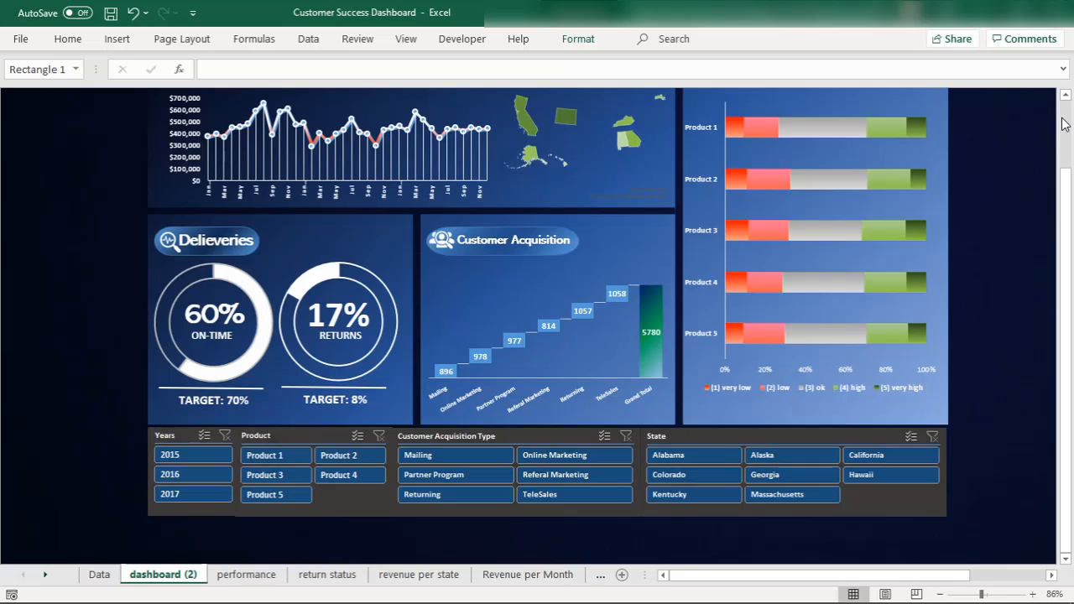
{"action": "left_click_drag", "start_coordinate": [1067, 120], "coordinate": [1052, 104]}
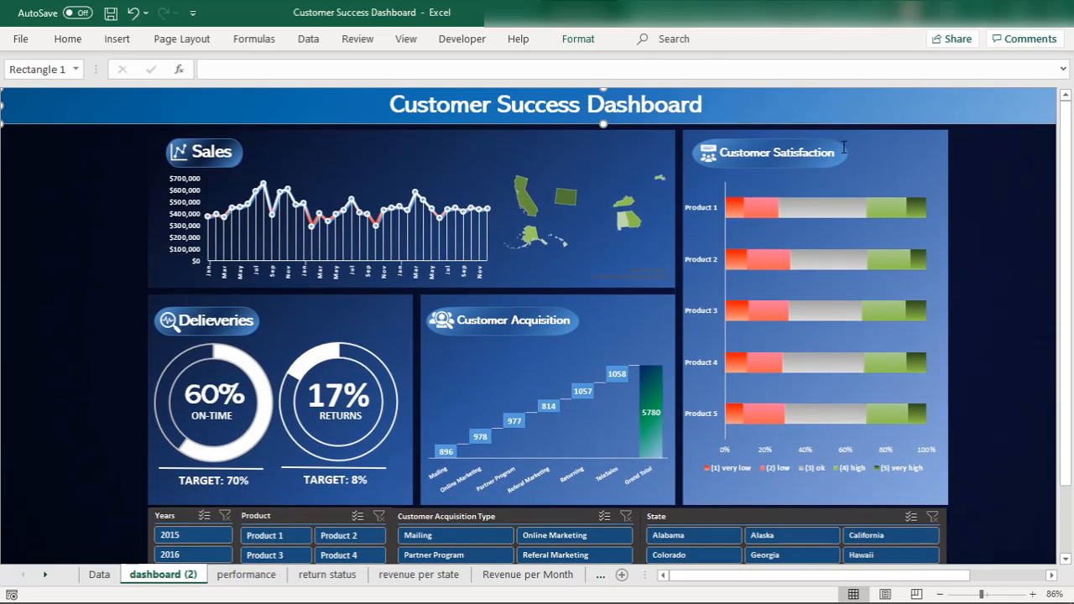
- Hide the formula bar and collapse the ribbon to give the finished dashboard more room
{"action": "left_click", "coordinate": [406, 37]}
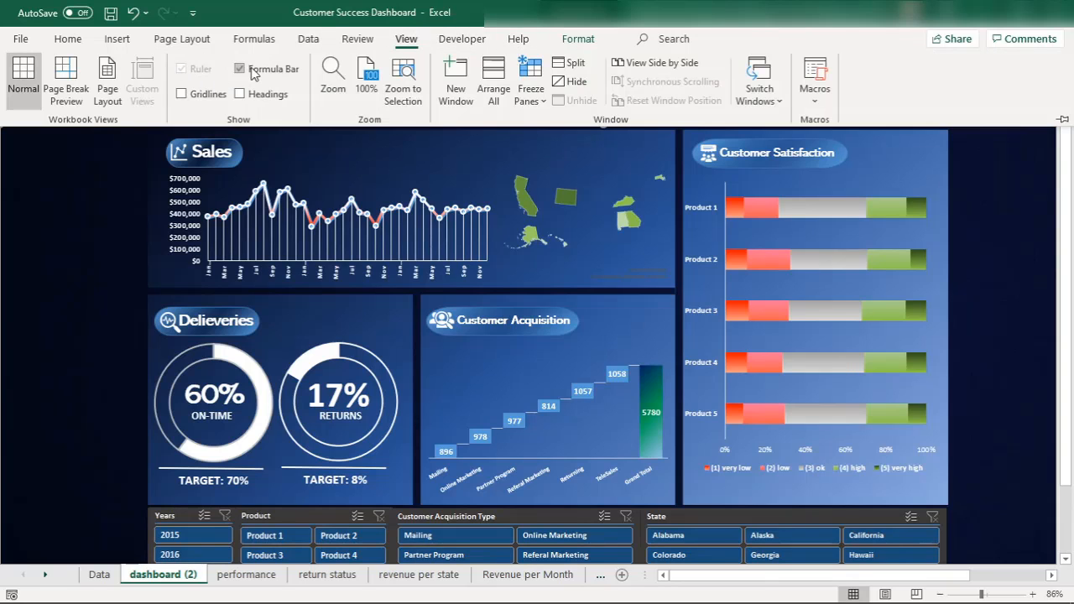
{"action": "left_click", "coordinate": [249, 68]}
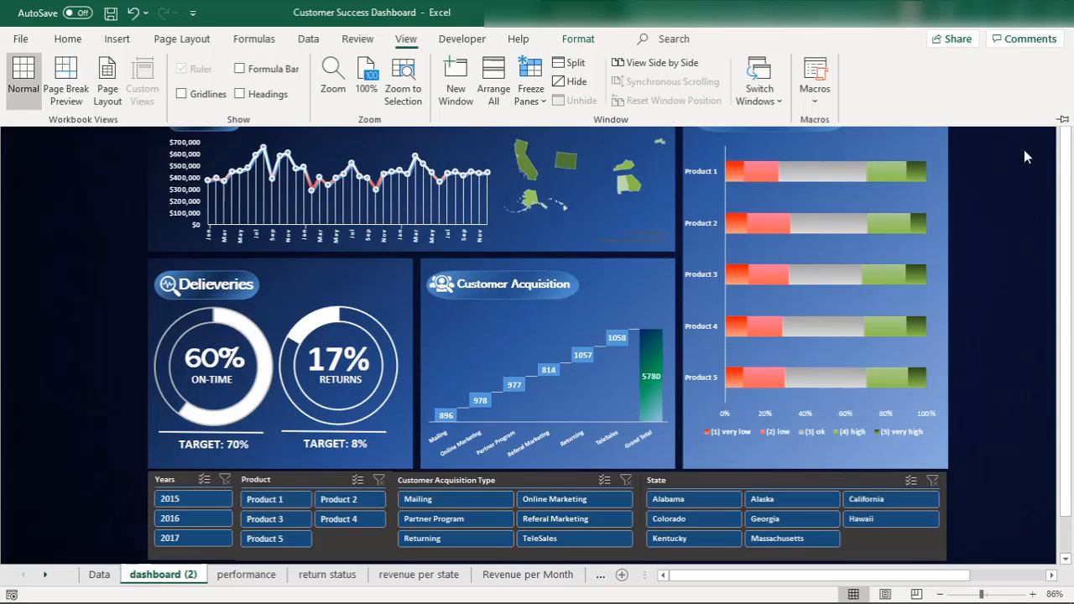
{"action": "left_click", "coordinate": [1063, 119]}
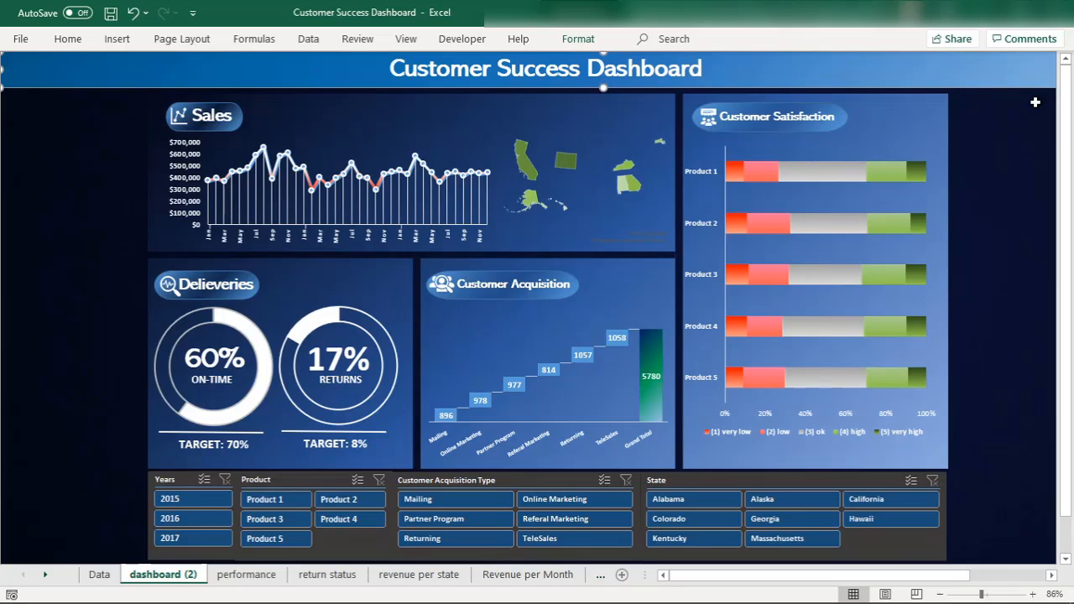
- Examine how the finished dashboard is layered by selecting its Sales map area and the grouped background panels
{"action": "left_click", "coordinate": [111, 209]}
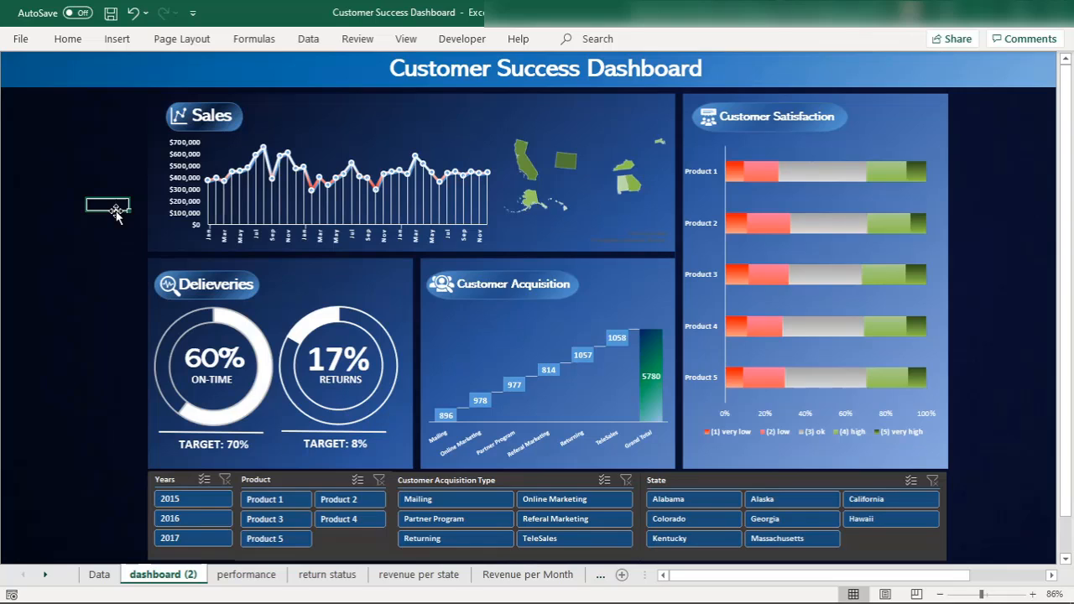
{"action": "left_click", "coordinate": [583, 113]}
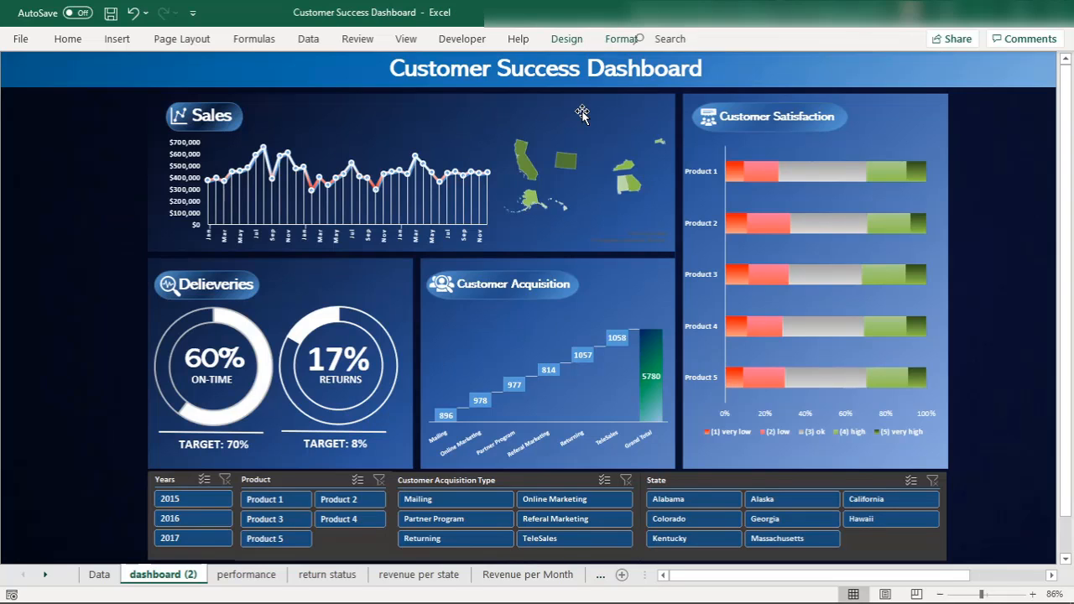
{"action": "left_click", "coordinate": [856, 111]}
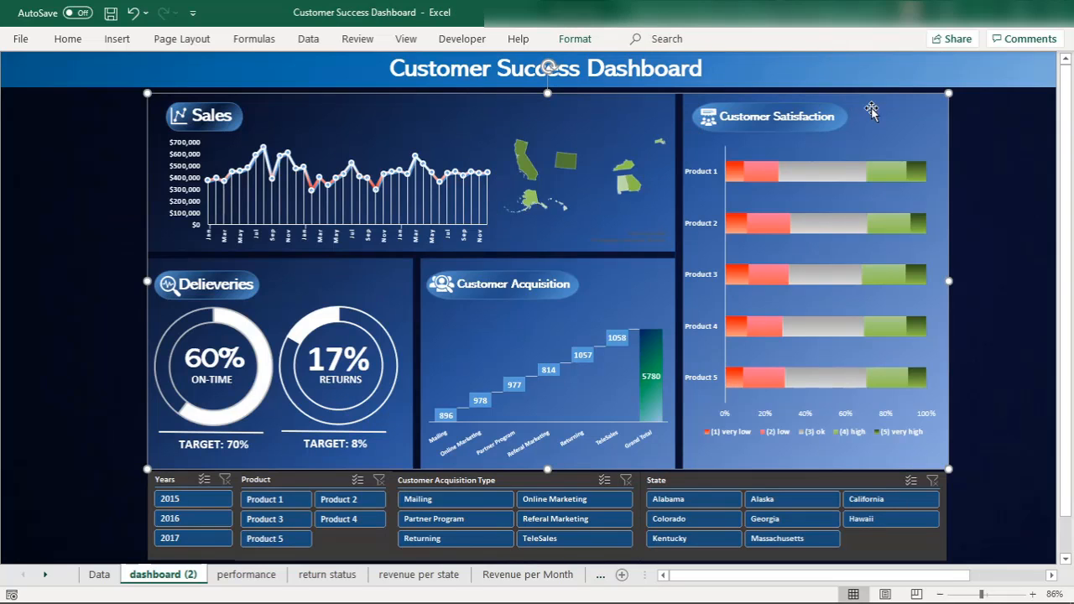